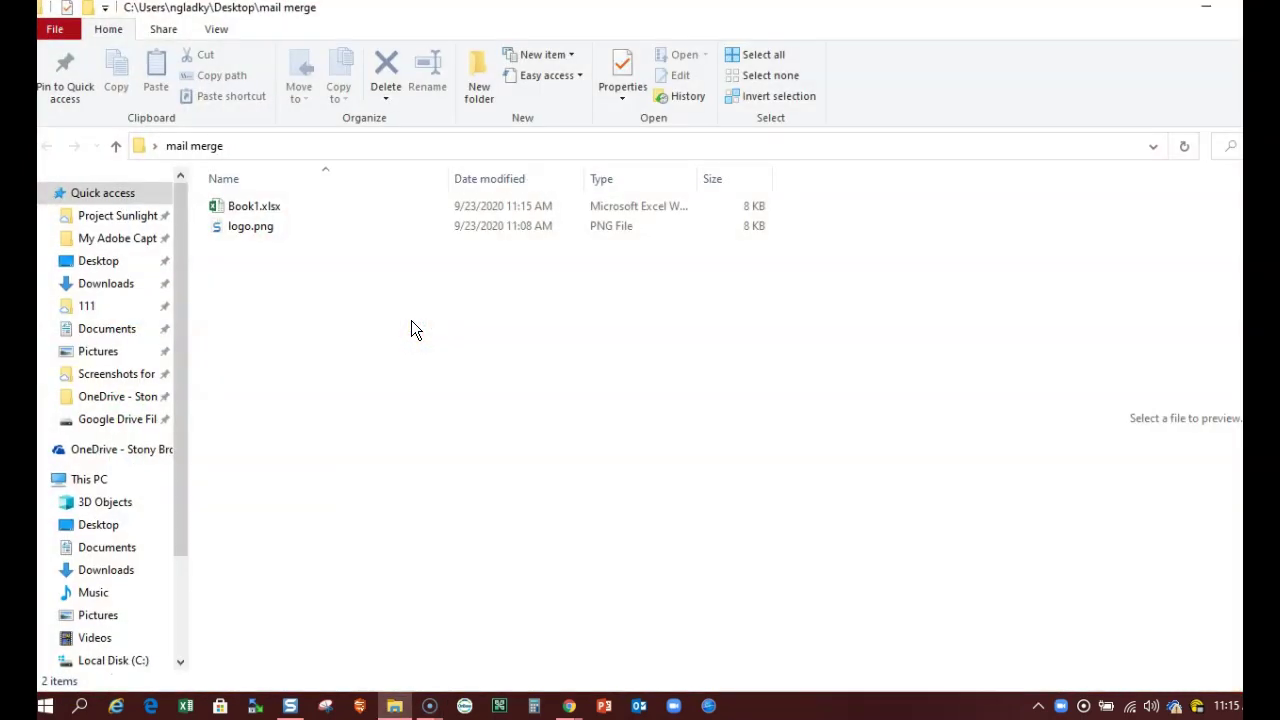
Review the columns in Book1.xlsx, close the workbook and preview logo.png in the mail merge folder
{"action": "left_click", "coordinate": [256, 208]}
{"action": "double_click", "coordinate": [255, 206]}
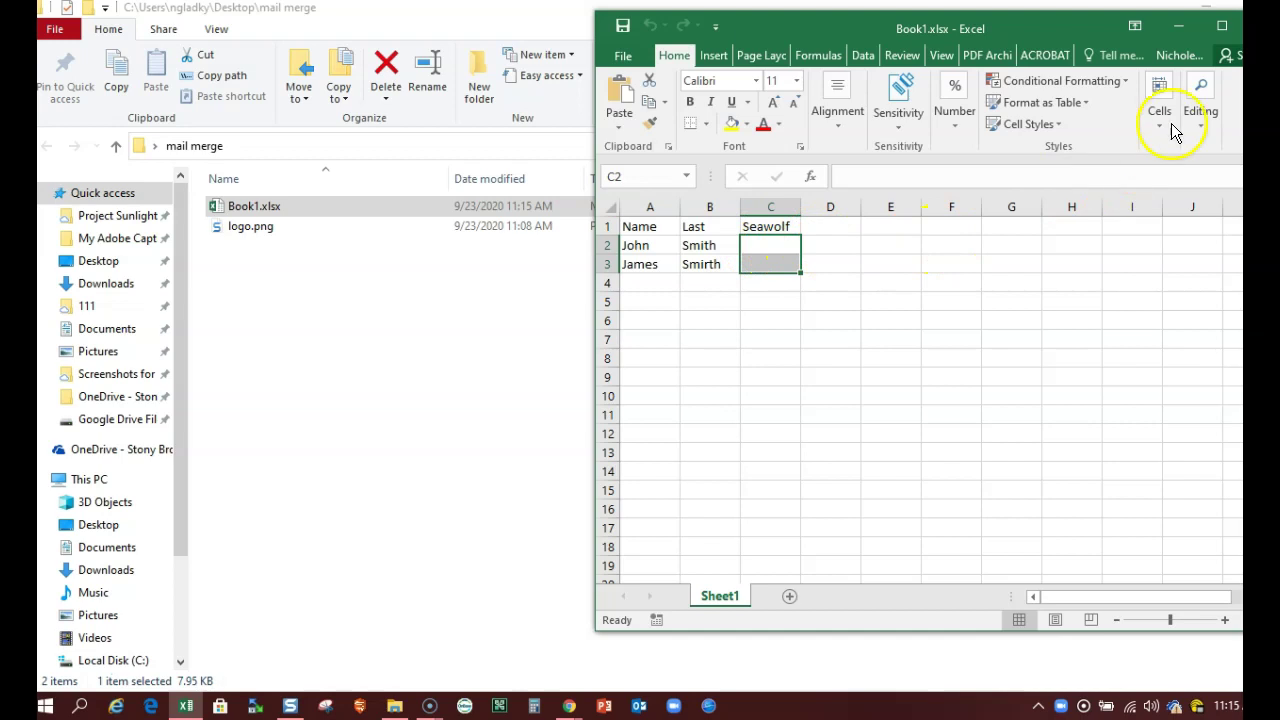
{"action": "left_click", "coordinate": [1262, 25]}
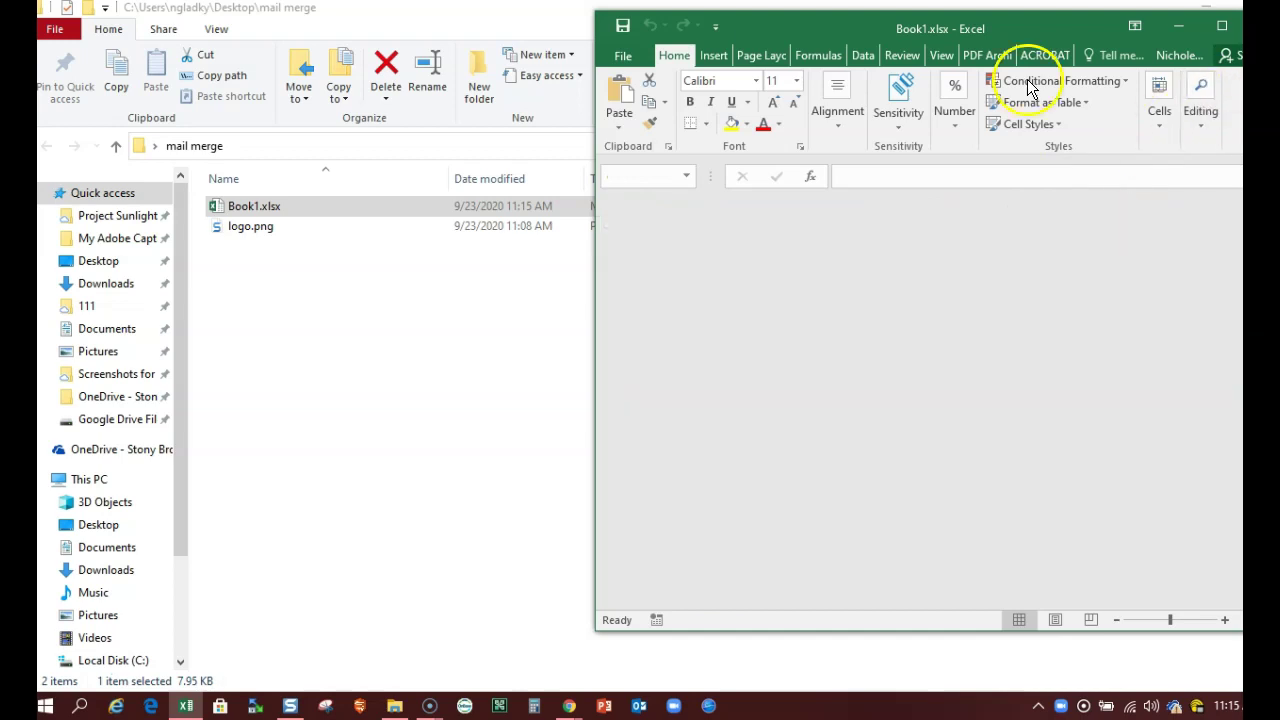
{"action": "left_click", "coordinate": [240, 225]}
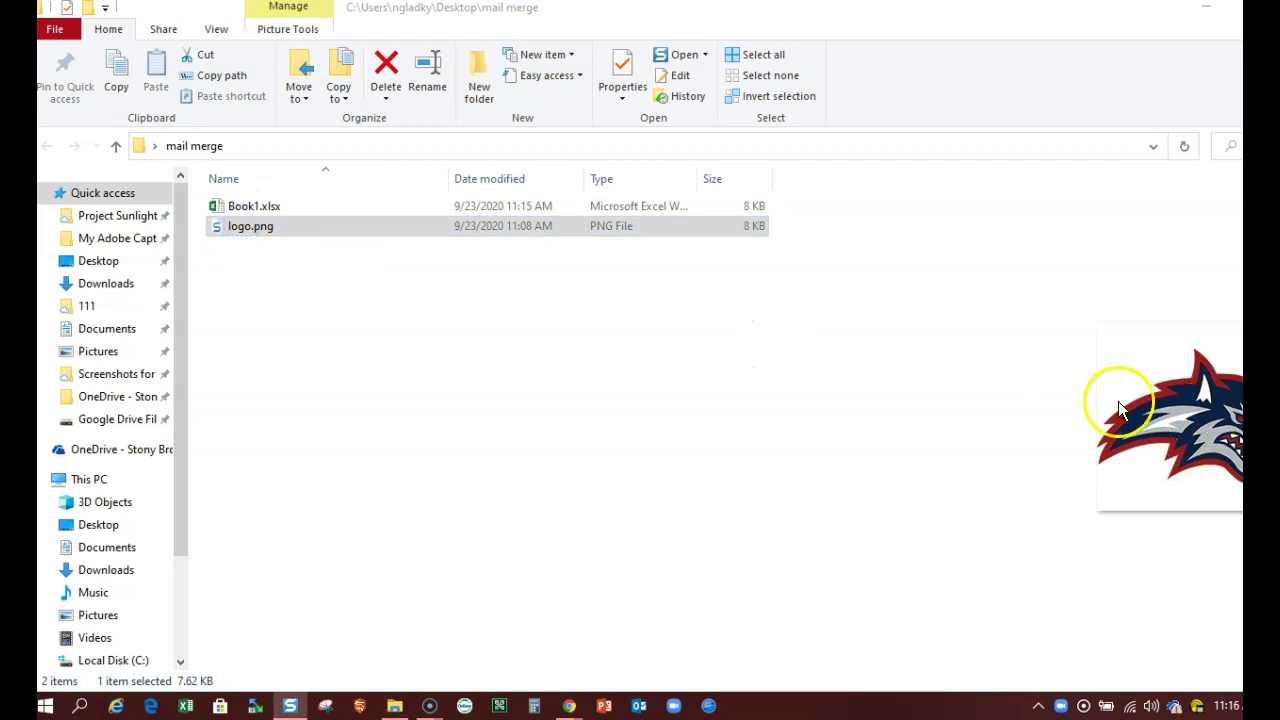
Copy the folder location of logo.png from its file properties and close the properties
{"action": "key", "text": "super+Down"}
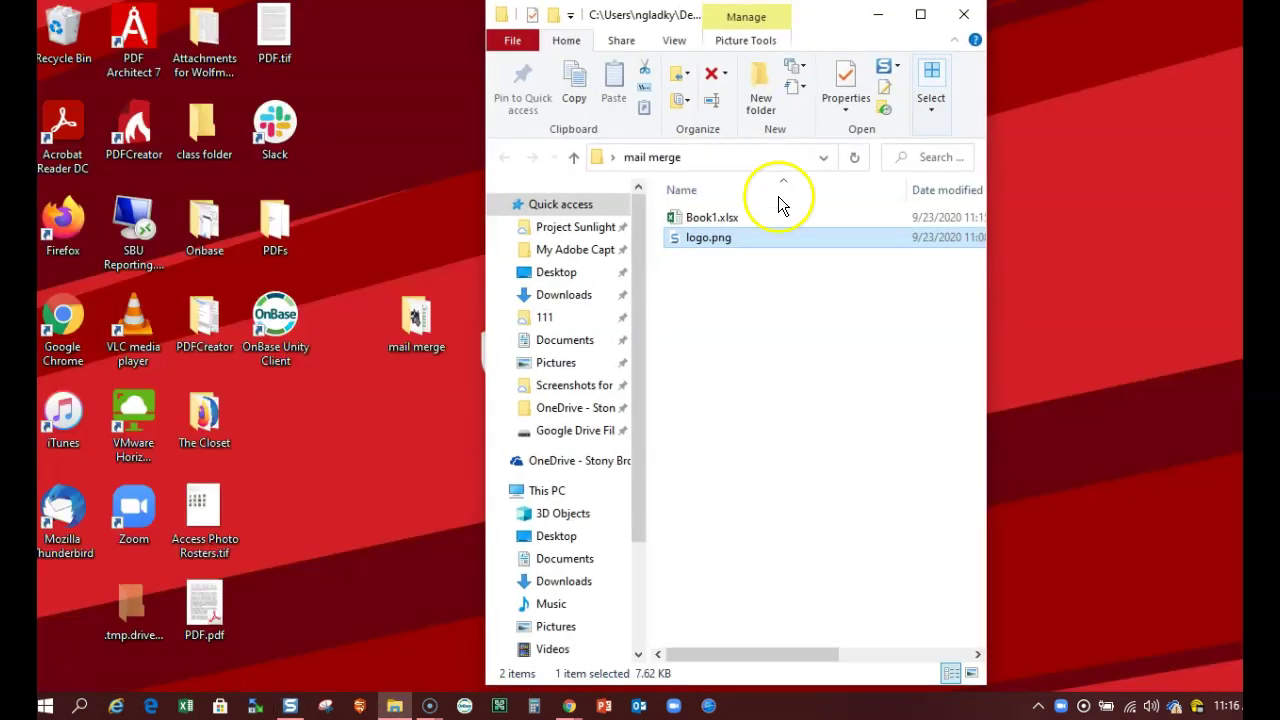
{"action": "left_click", "coordinate": [729, 277]}
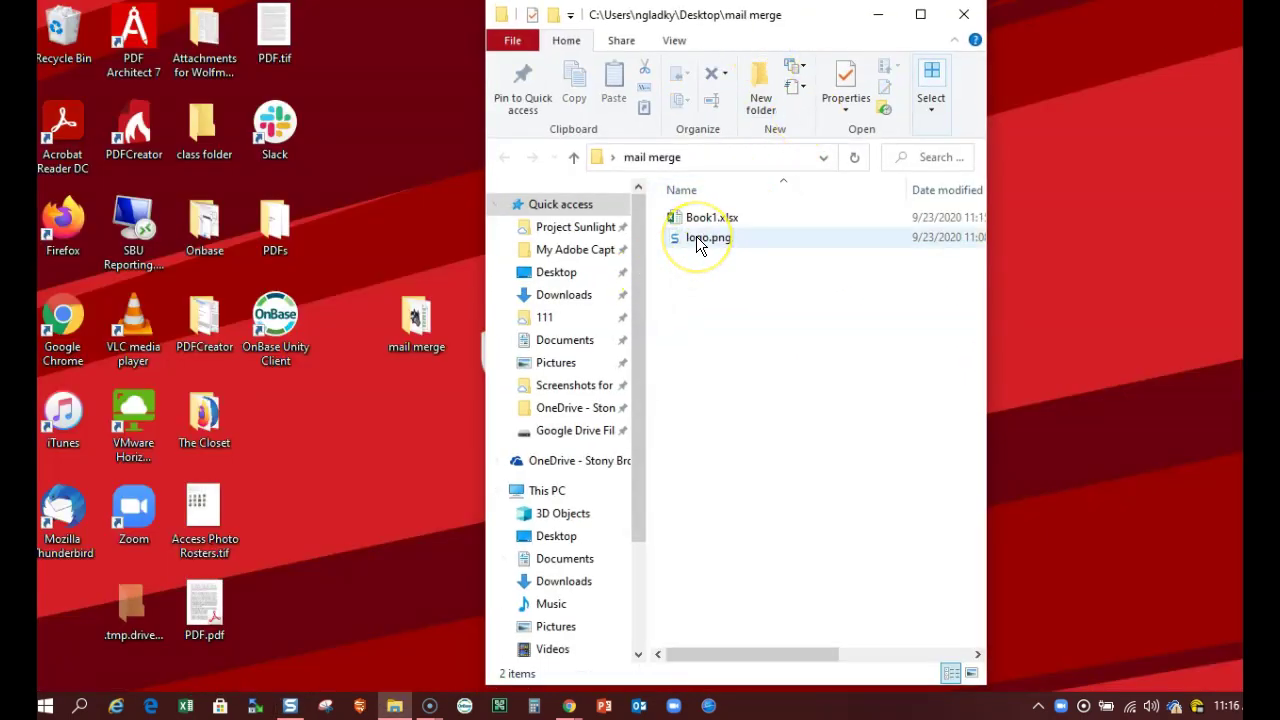
{"action": "right_click", "coordinate": [698, 244]}
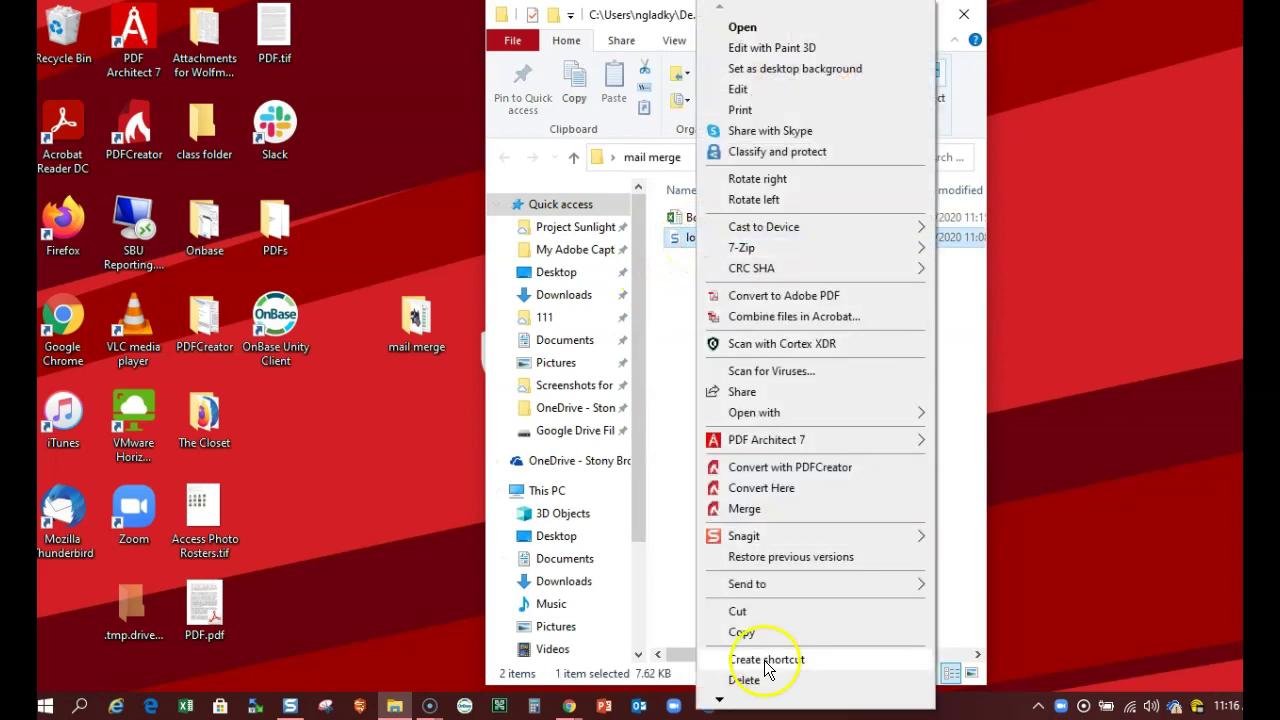
{"action": "mouse_move", "coordinate": [720, 698]}
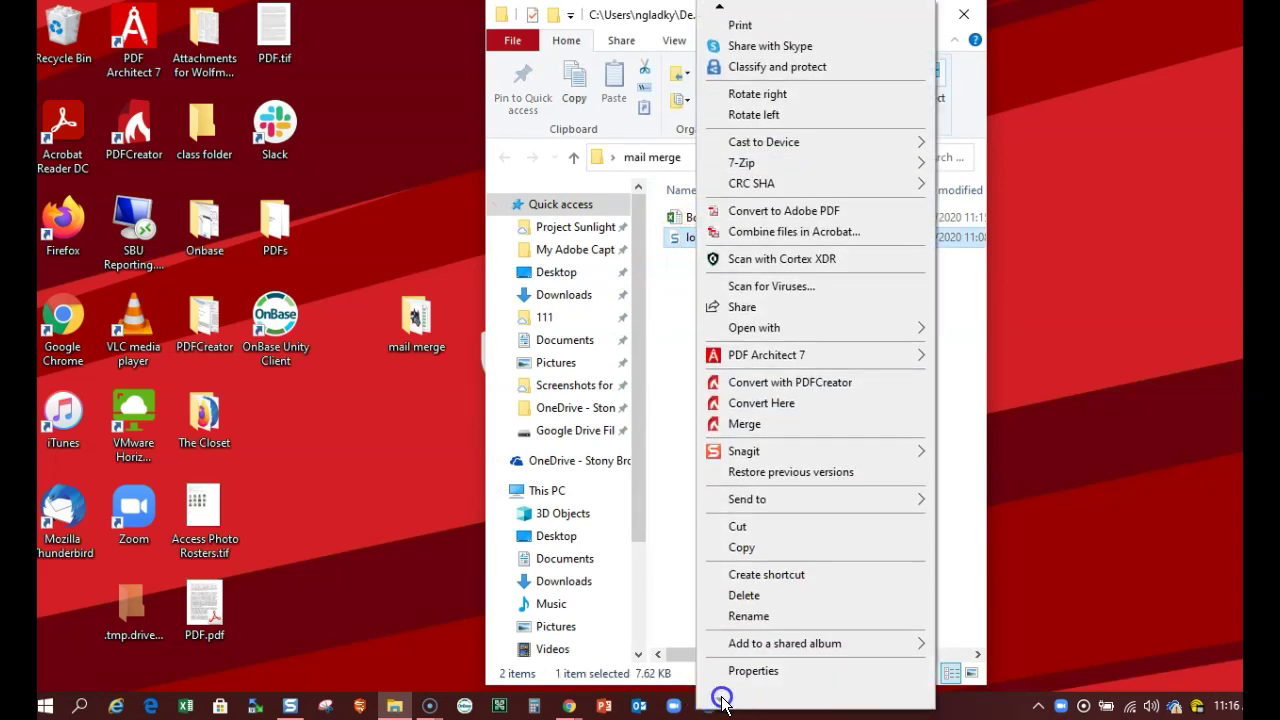
{"action": "left_click", "coordinate": [740, 671]}
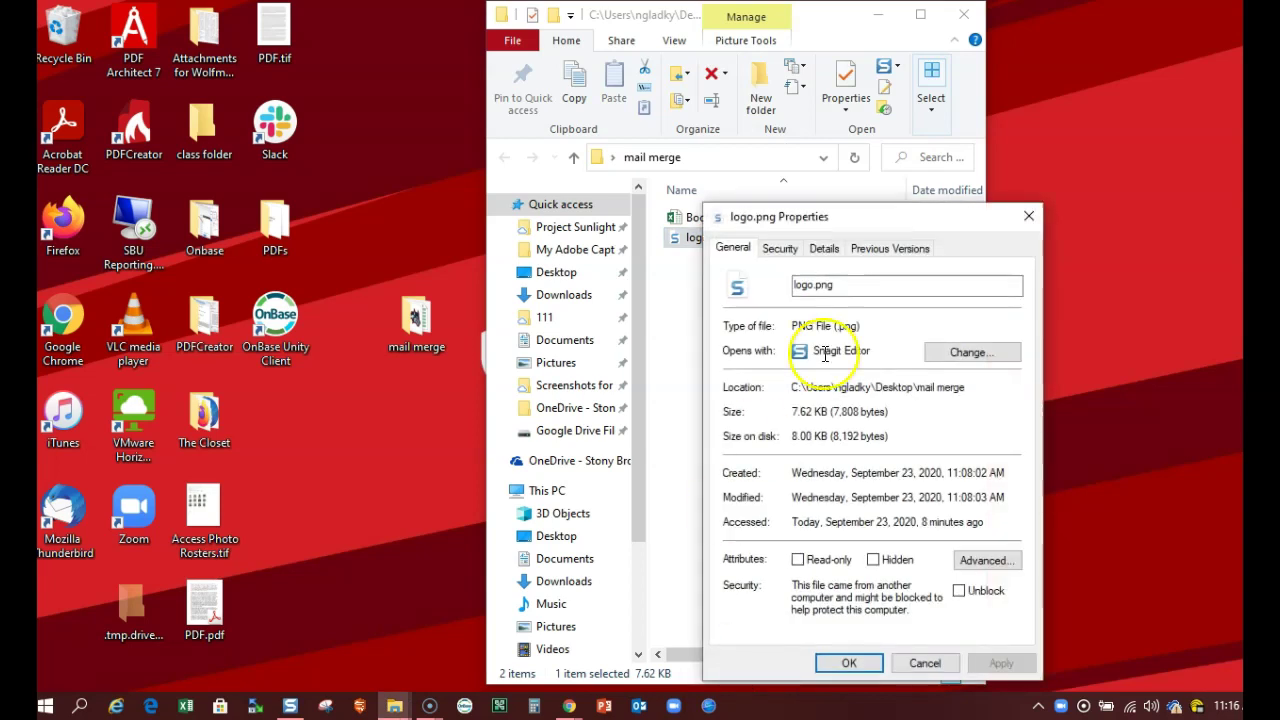
{"action": "left_click_drag", "start_coordinate": [827, 216], "coordinate": [750, 107]}
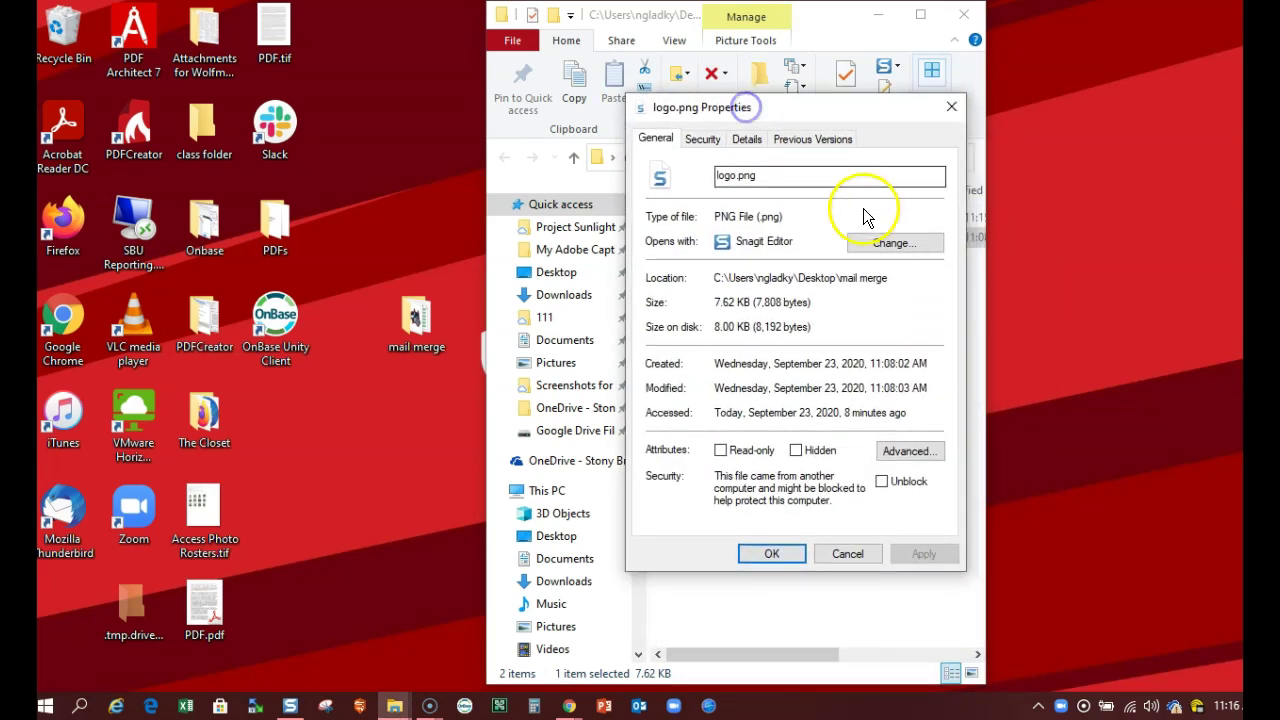
{"action": "left_click_drag", "start_coordinate": [897, 277], "coordinate": [720, 270]}
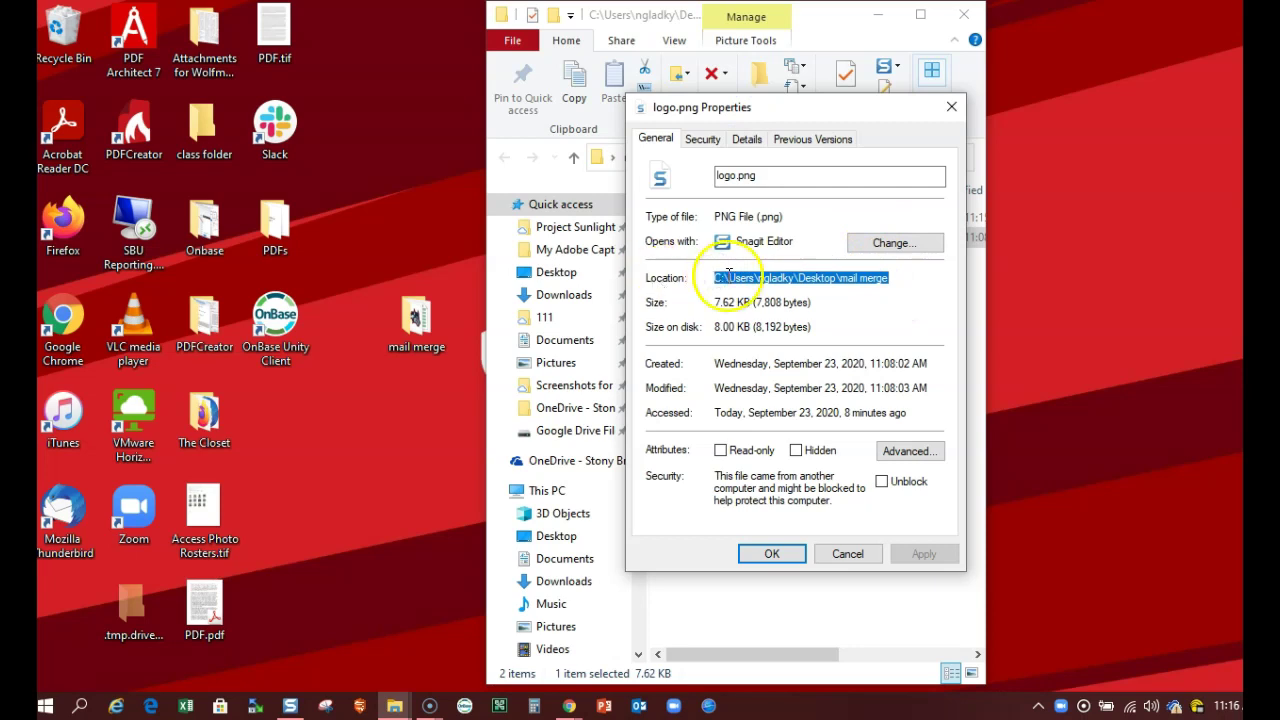
{"action": "right_click", "coordinate": [764, 278]}
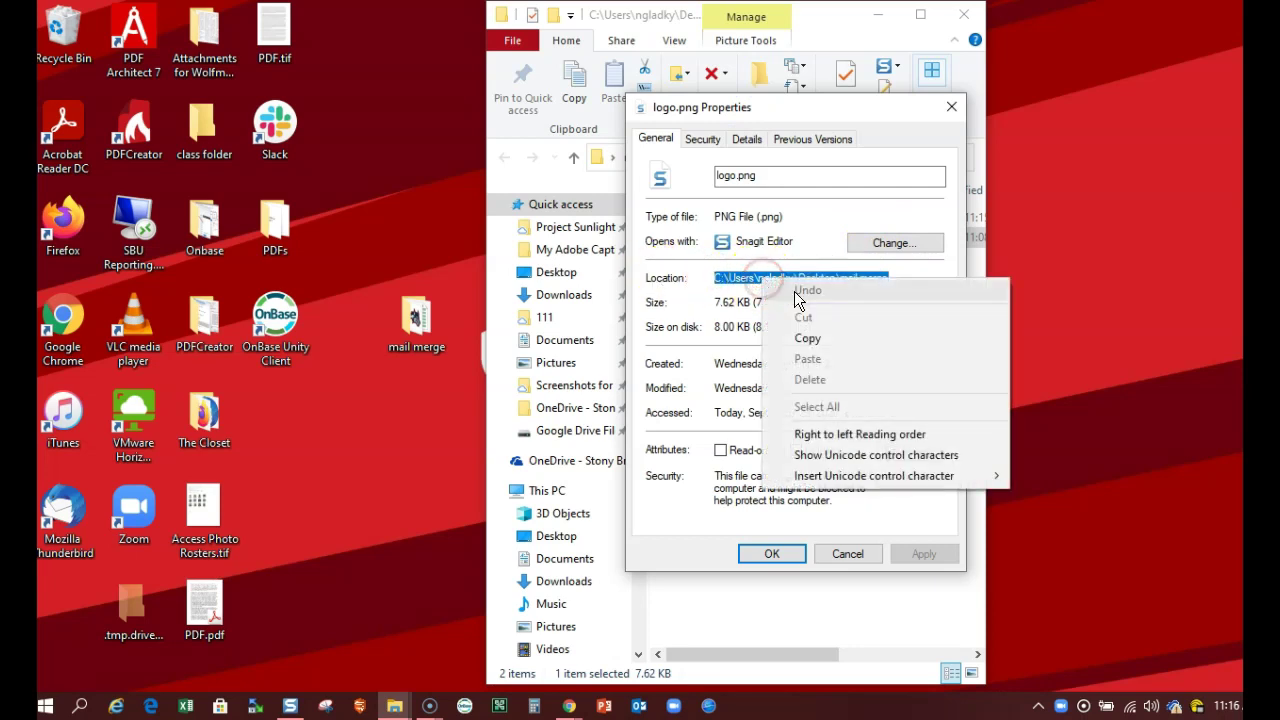
{"action": "left_click", "coordinate": [818, 336]}
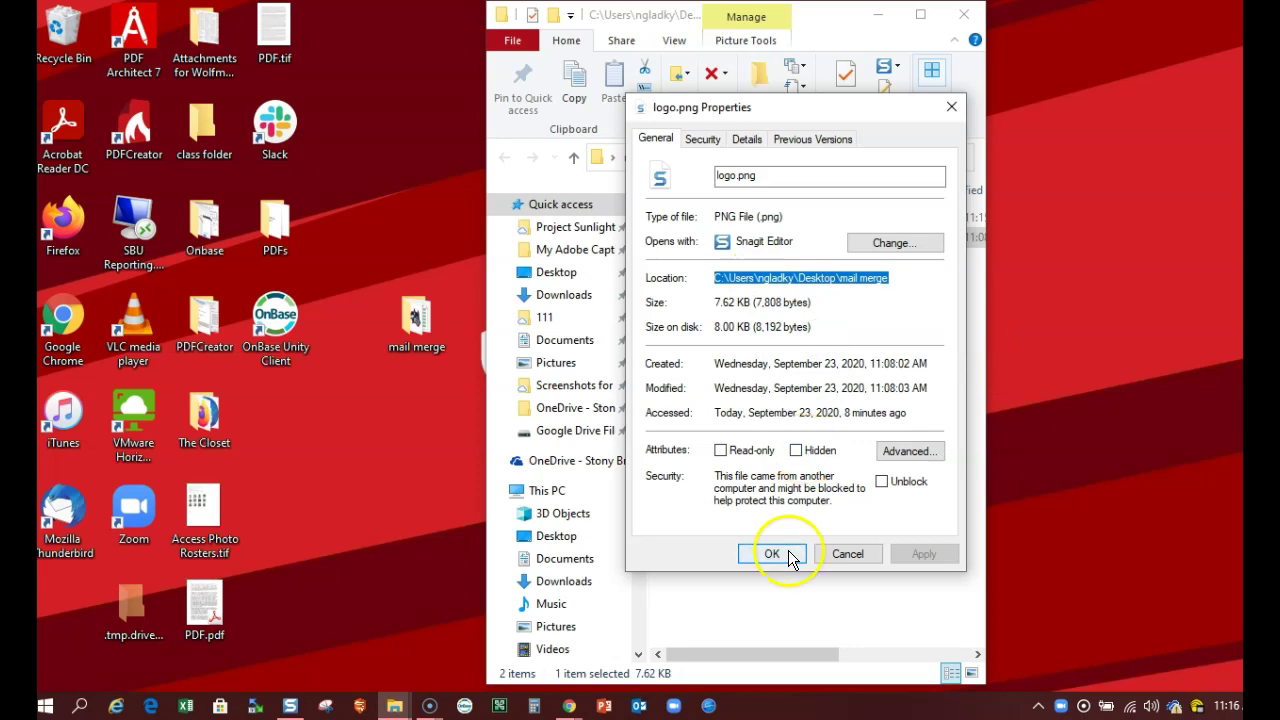
{"action": "left_click", "coordinate": [950, 107]}
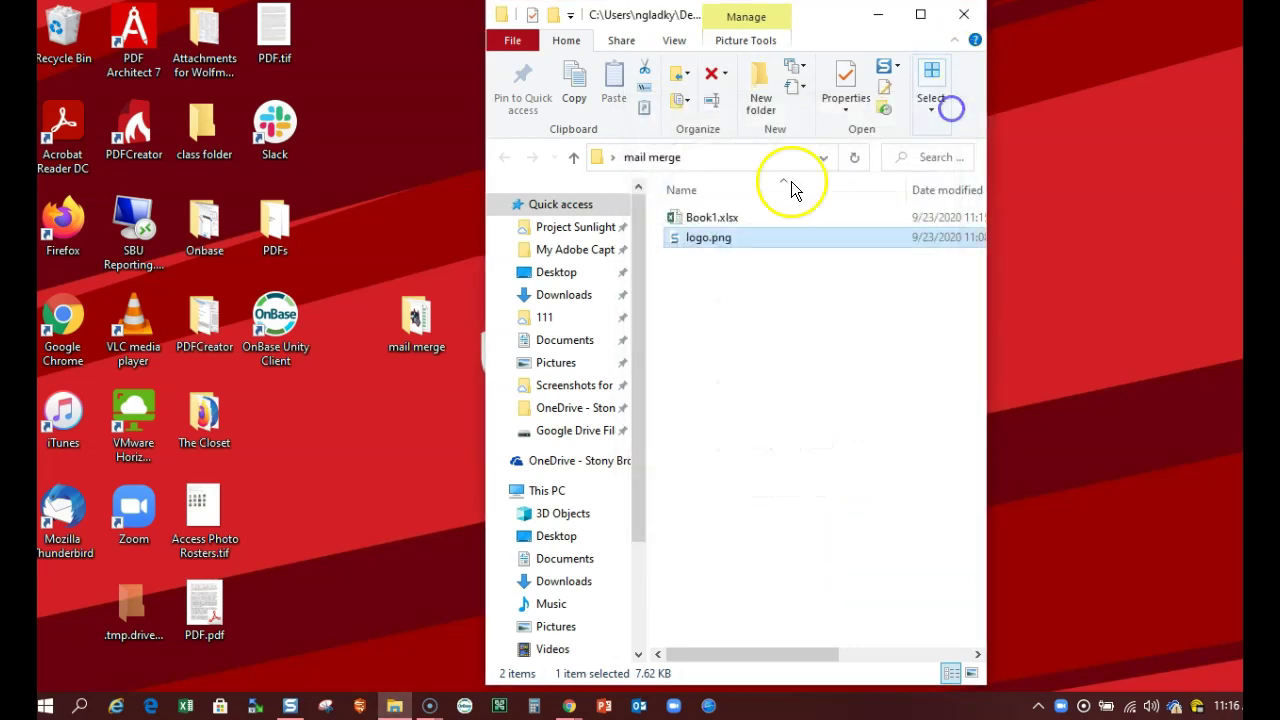
Open Book1.xlsx and paste the copied folder path into cell C2 under the Seawolf heading
{"action": "left_click", "coordinate": [716, 223]}
{"action": "double_click", "coordinate": [718, 222]}
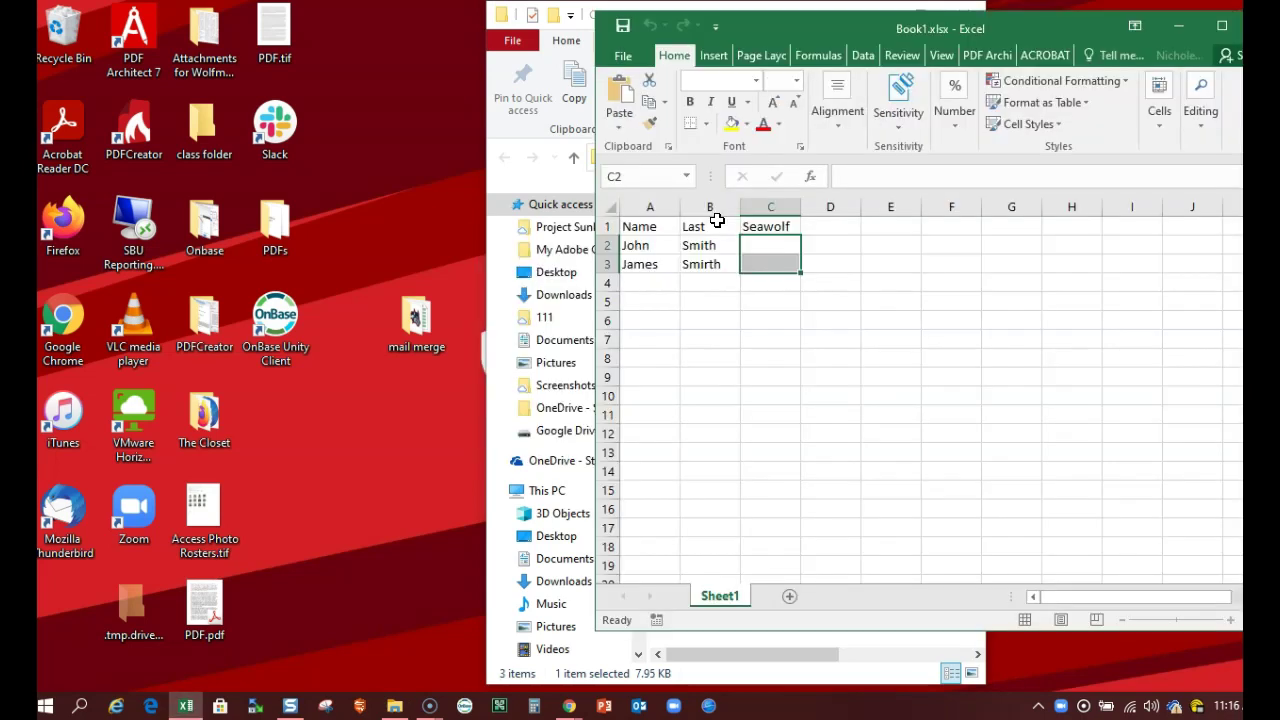
{"action": "left_click", "coordinate": [763, 242]}
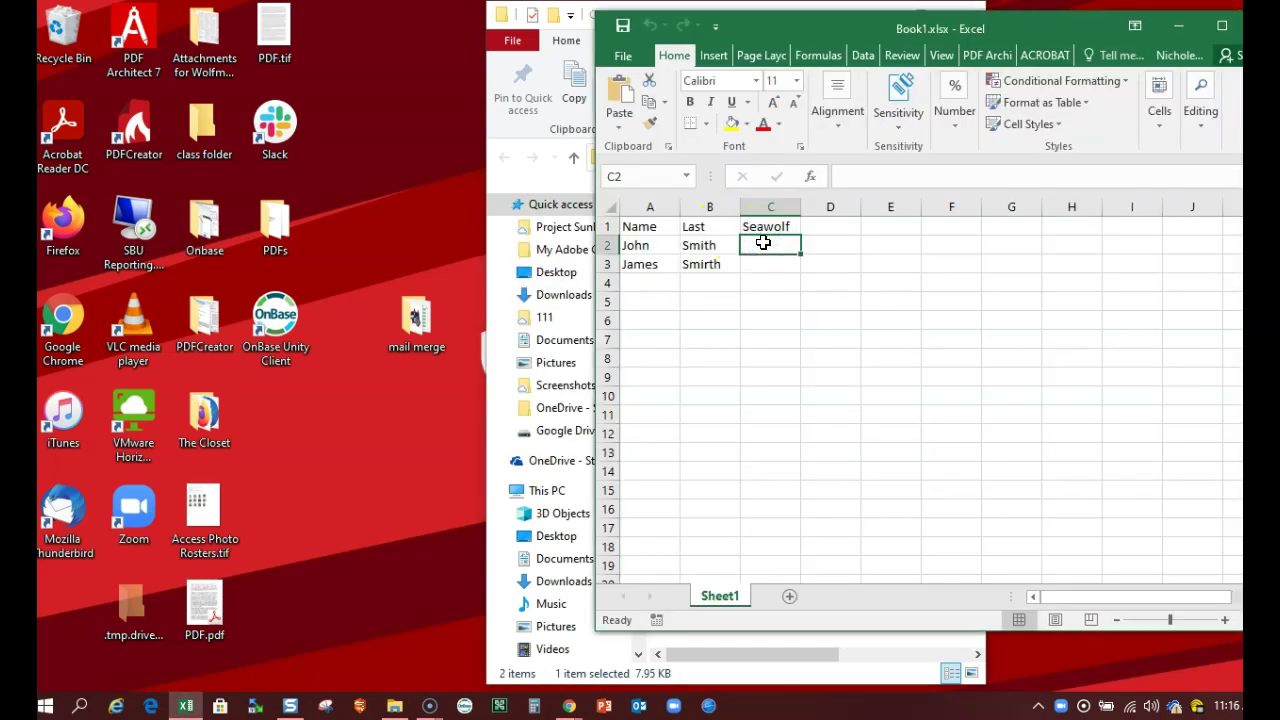
{"action": "key", "text": "ctrl+v"}
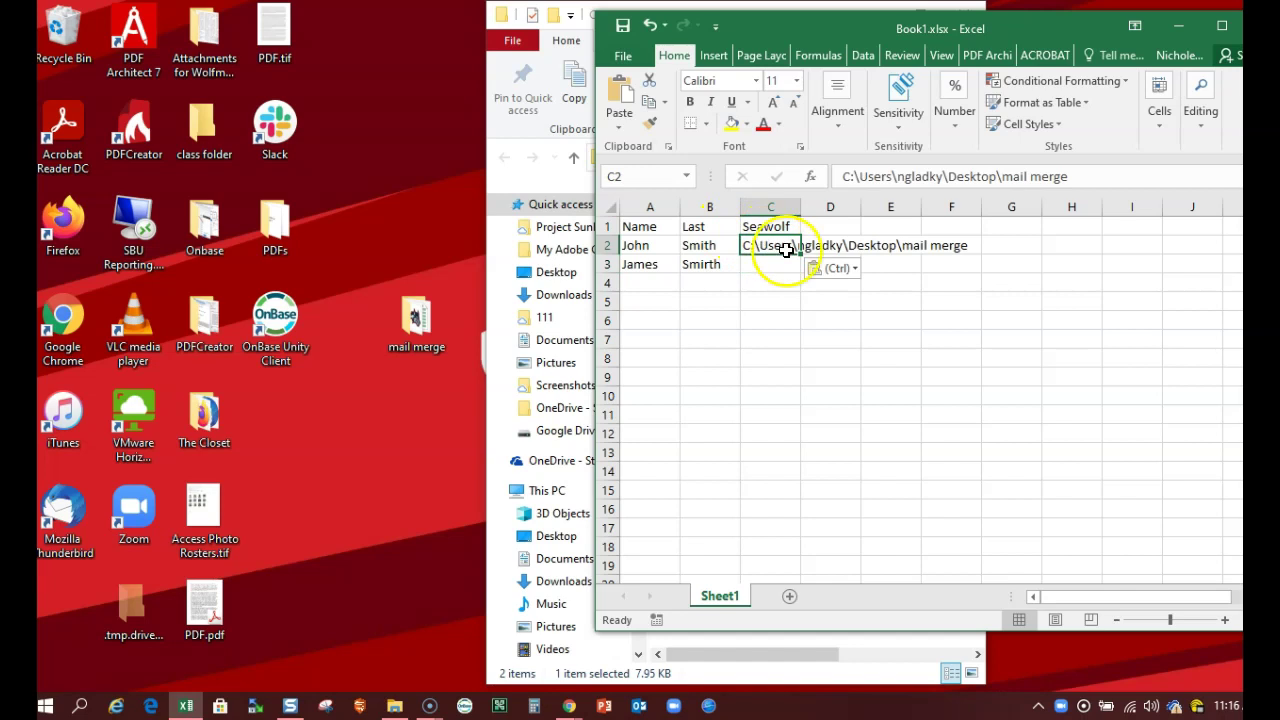
Arrange the workbook and folder windows side by side and append \logo.png to the path in cell C2
{"action": "left_click", "coordinate": [1066, 177]}
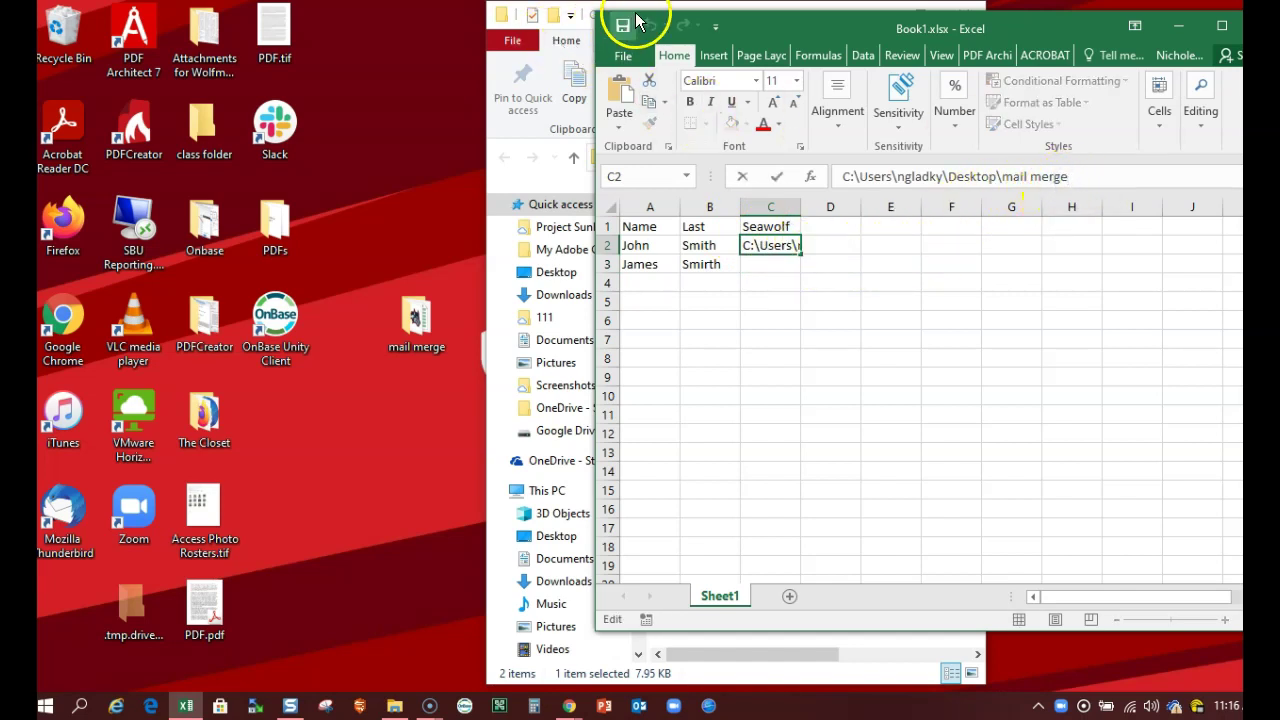
{"action": "left_click", "coordinate": [514, 170]}
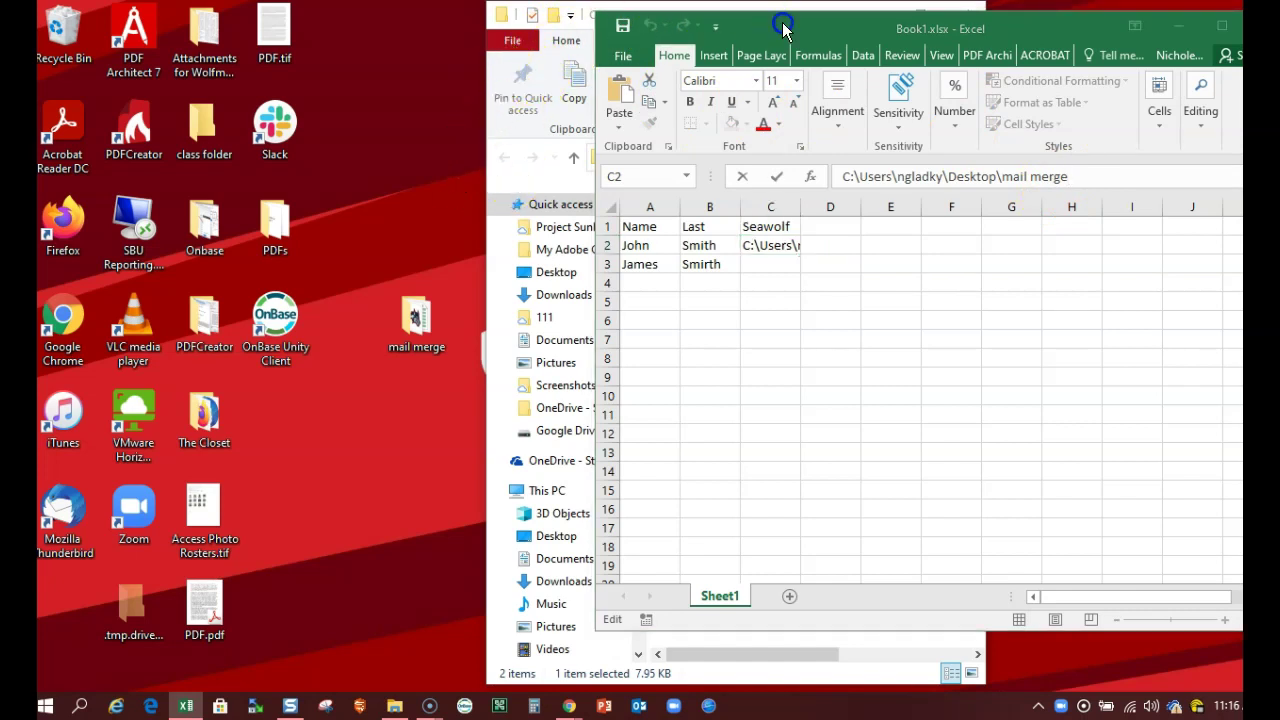
{"action": "left_click_drag", "start_coordinate": [766, 20], "coordinate": [786, 72]}
{"action": "left_click_drag", "start_coordinate": [783, 25], "coordinate": [489, 28]}
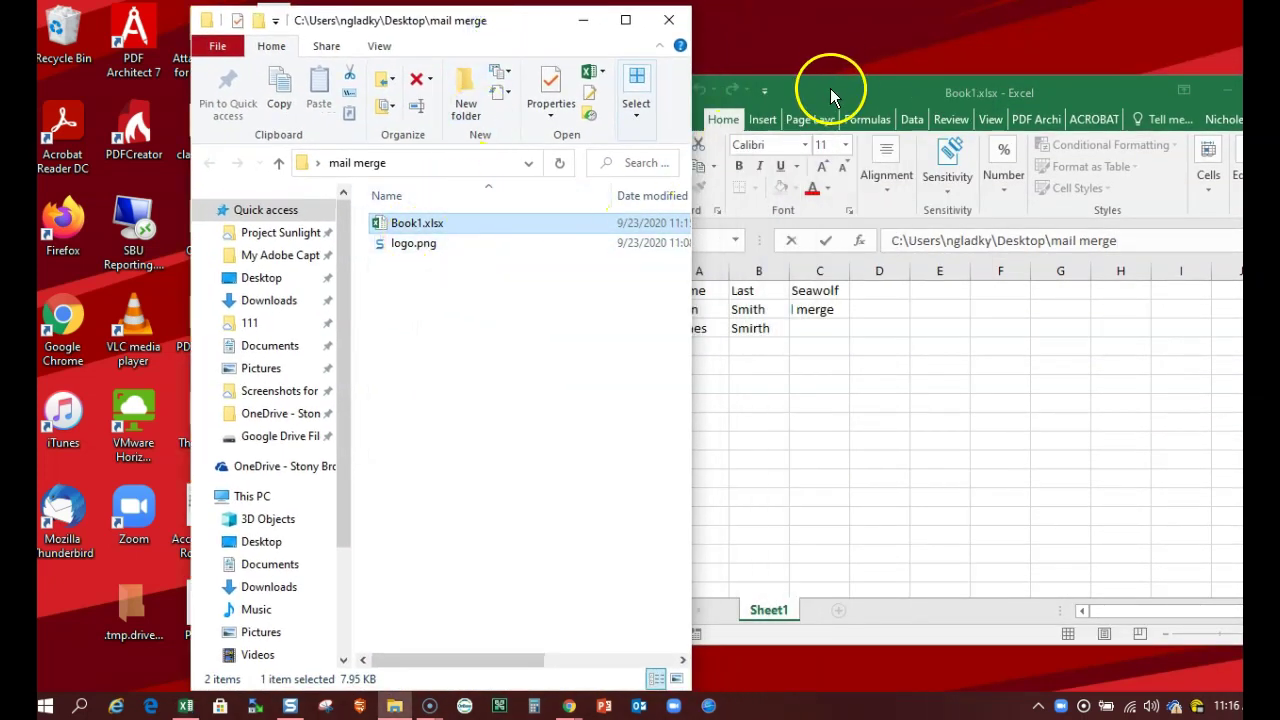
{"action": "left_click_drag", "start_coordinate": [829, 94], "coordinate": [733, 38]}
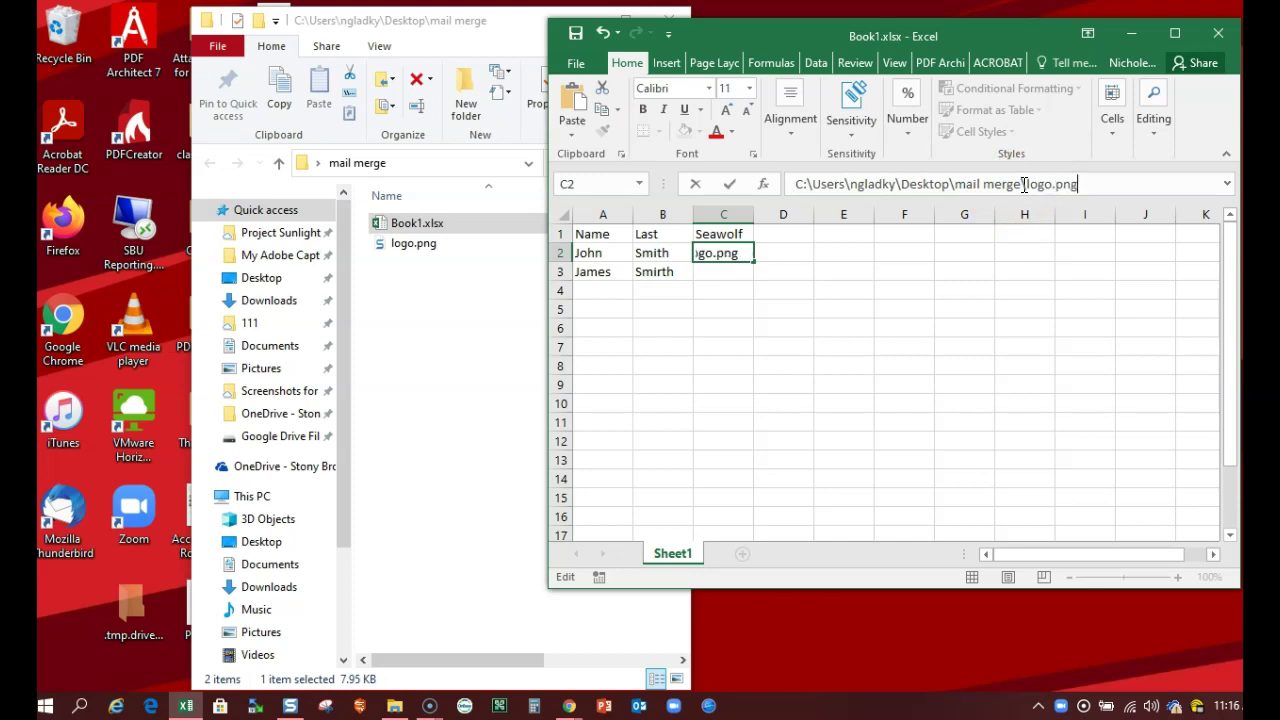
{"action": "key", "text": "Return"}
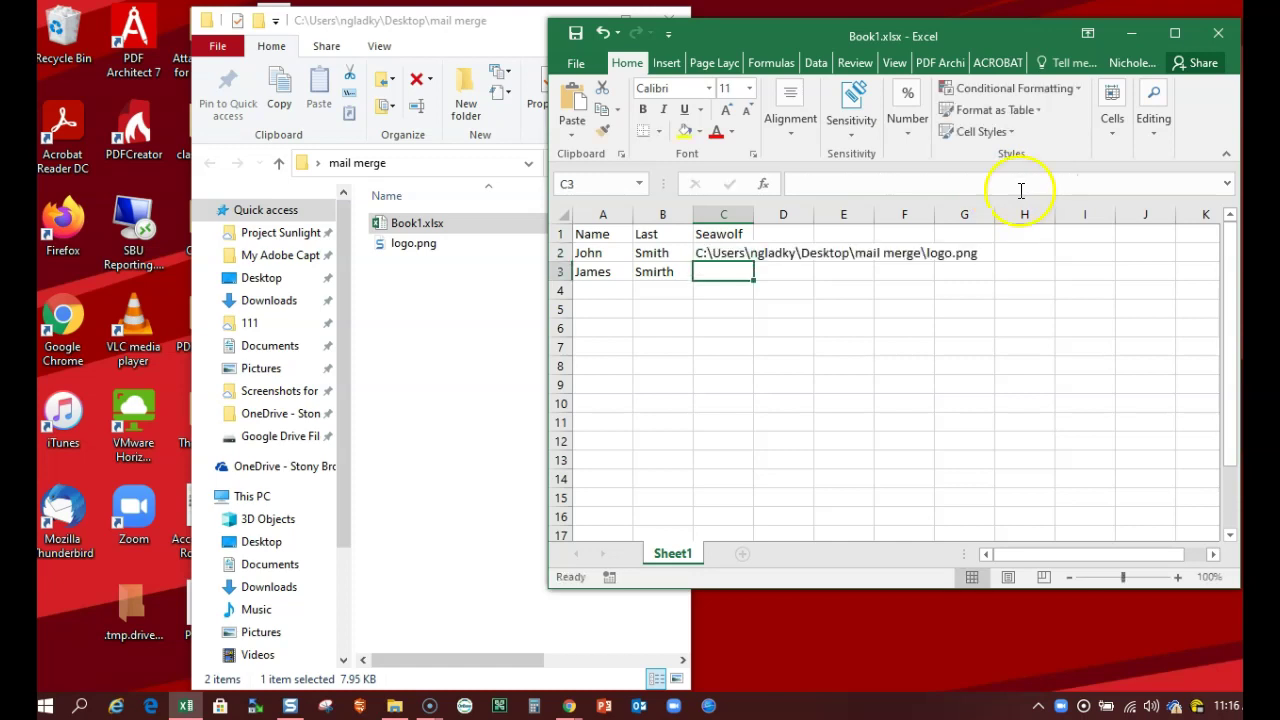
Fill the image path from C2 down to C3, then save and close the workbook and close the mail merge folder
{"action": "left_click", "coordinate": [729, 252]}
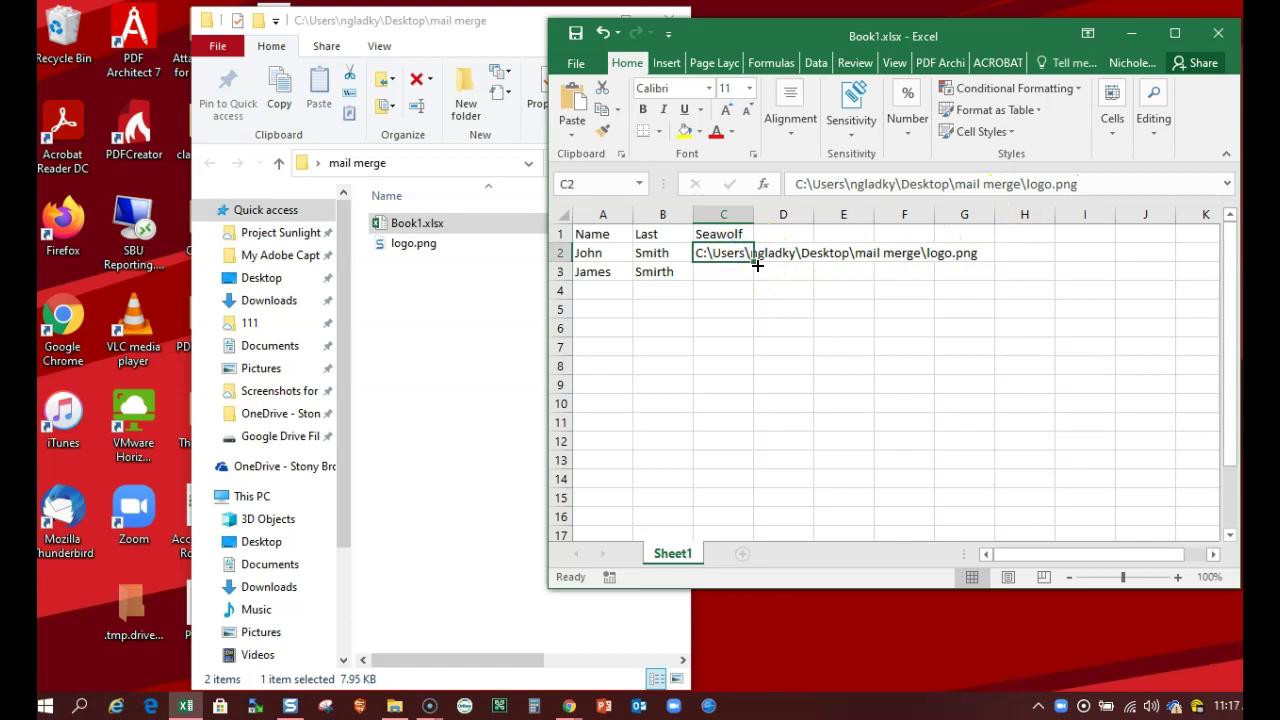
{"action": "left_click_drag", "start_coordinate": [757, 264], "coordinate": [750, 300]}
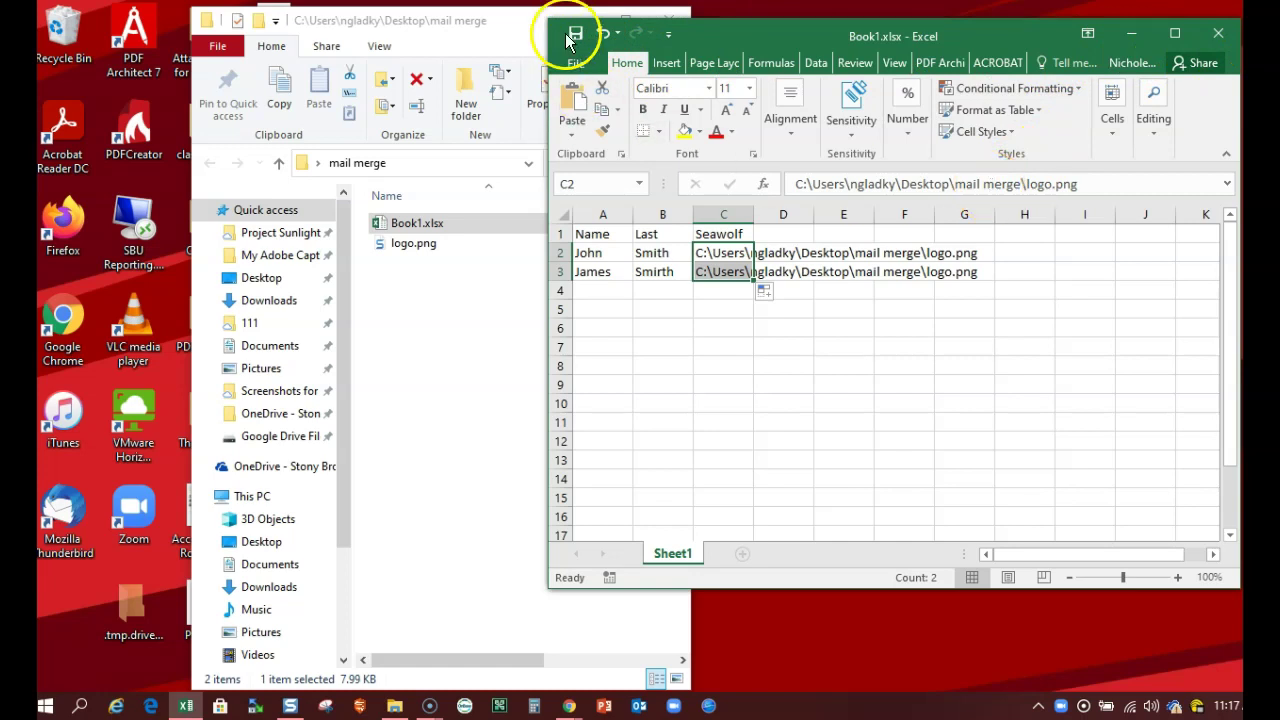
{"action": "left_click", "coordinate": [1218, 35]}
{"action": "left_click", "coordinate": [678, 25]}
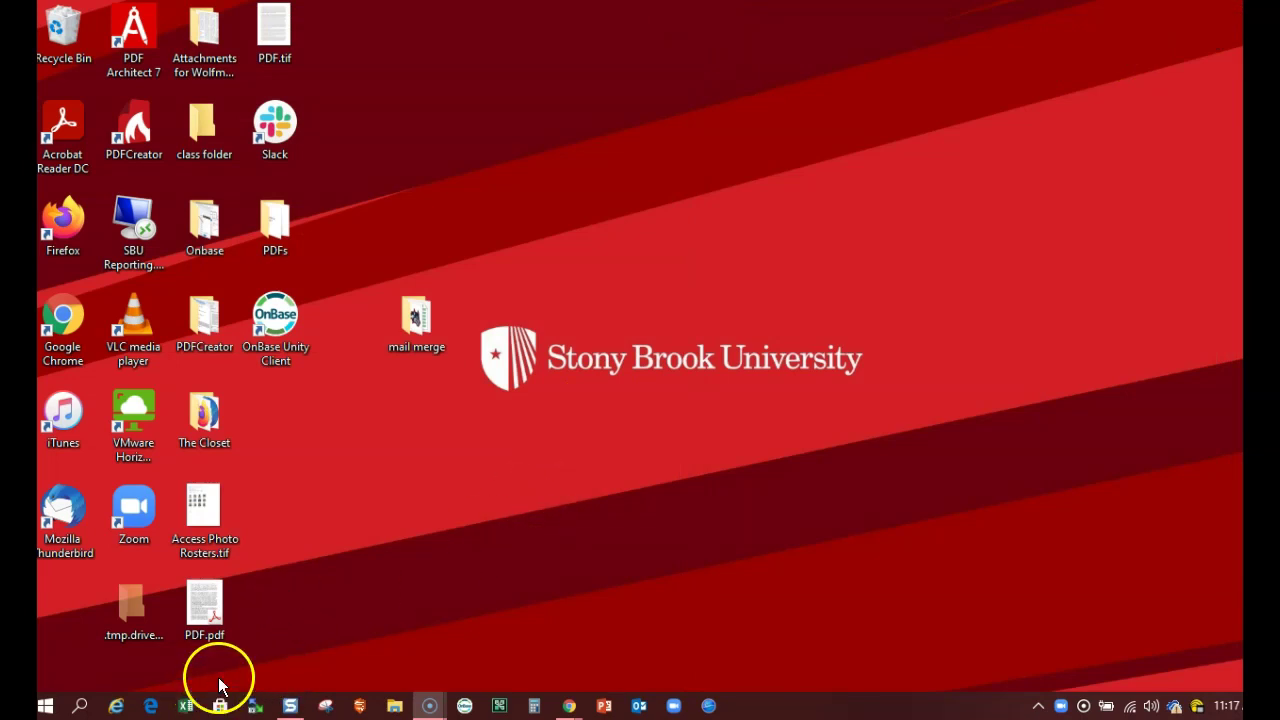
Create a blank document in Word 2016 and start a mail merge for labels
{"action": "left_click", "coordinate": [45, 707]}
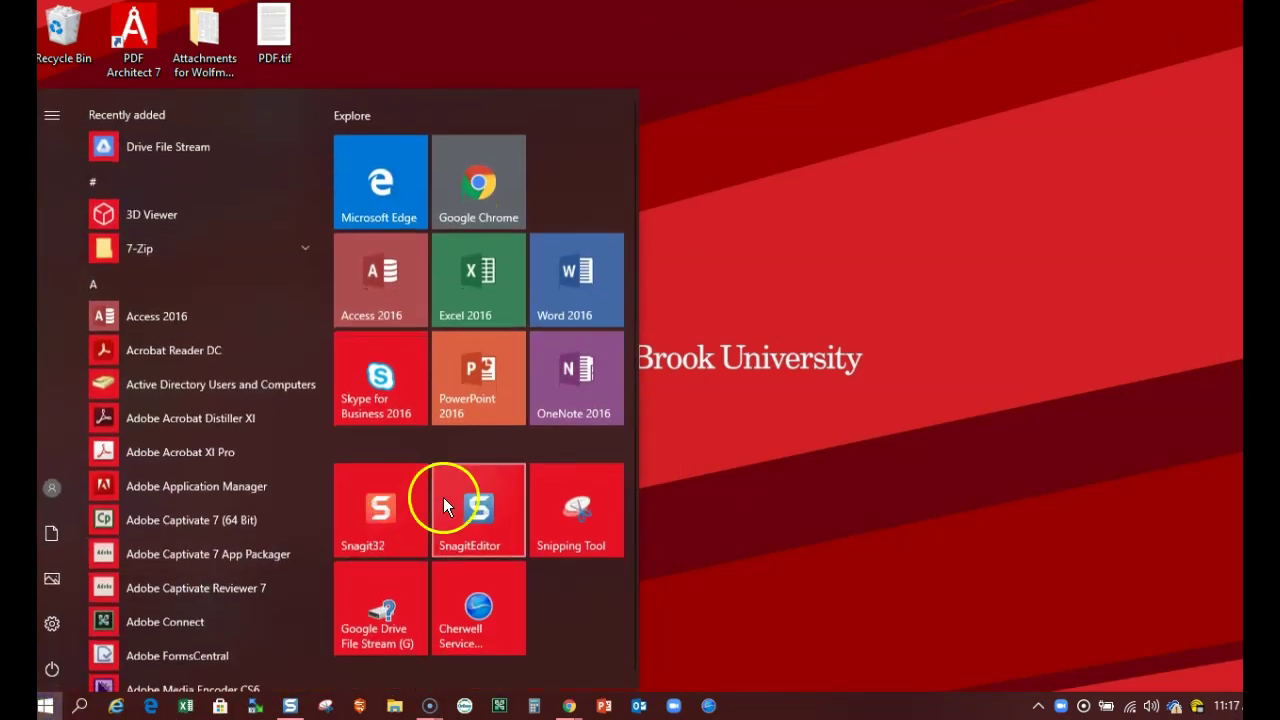
{"action": "left_click", "coordinate": [586, 272]}
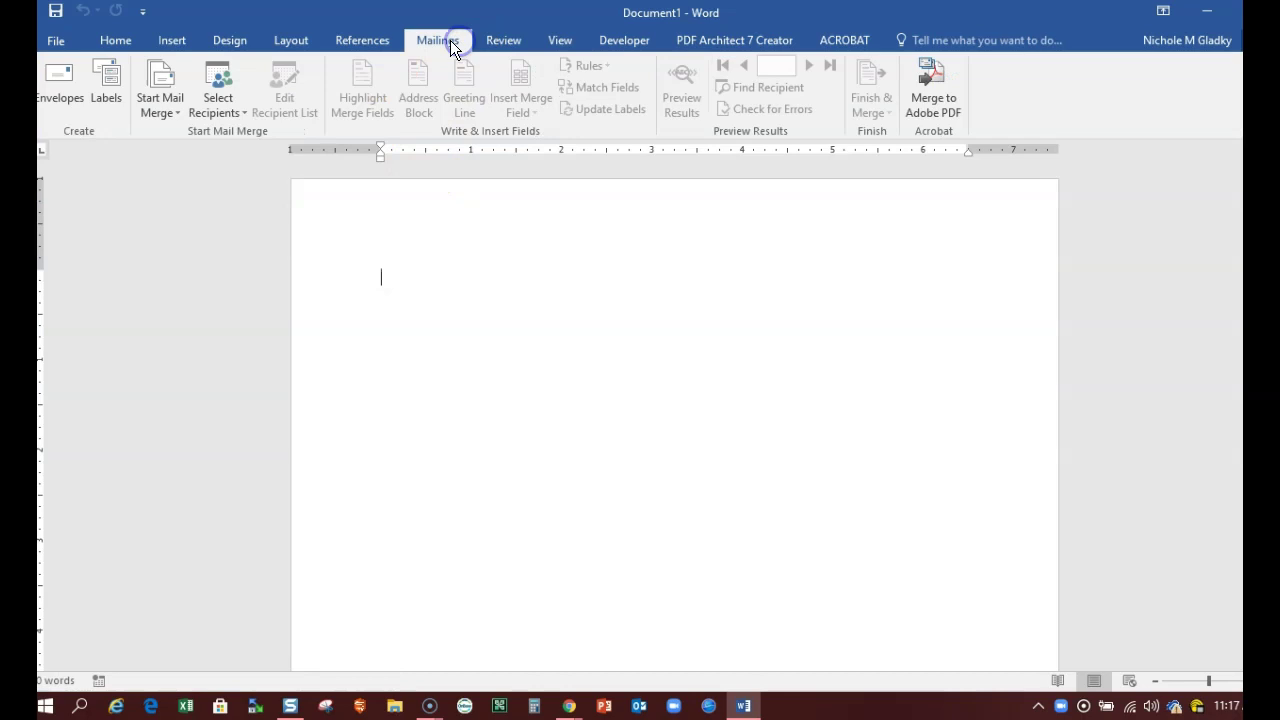
{"action": "left_click", "coordinate": [163, 103]}
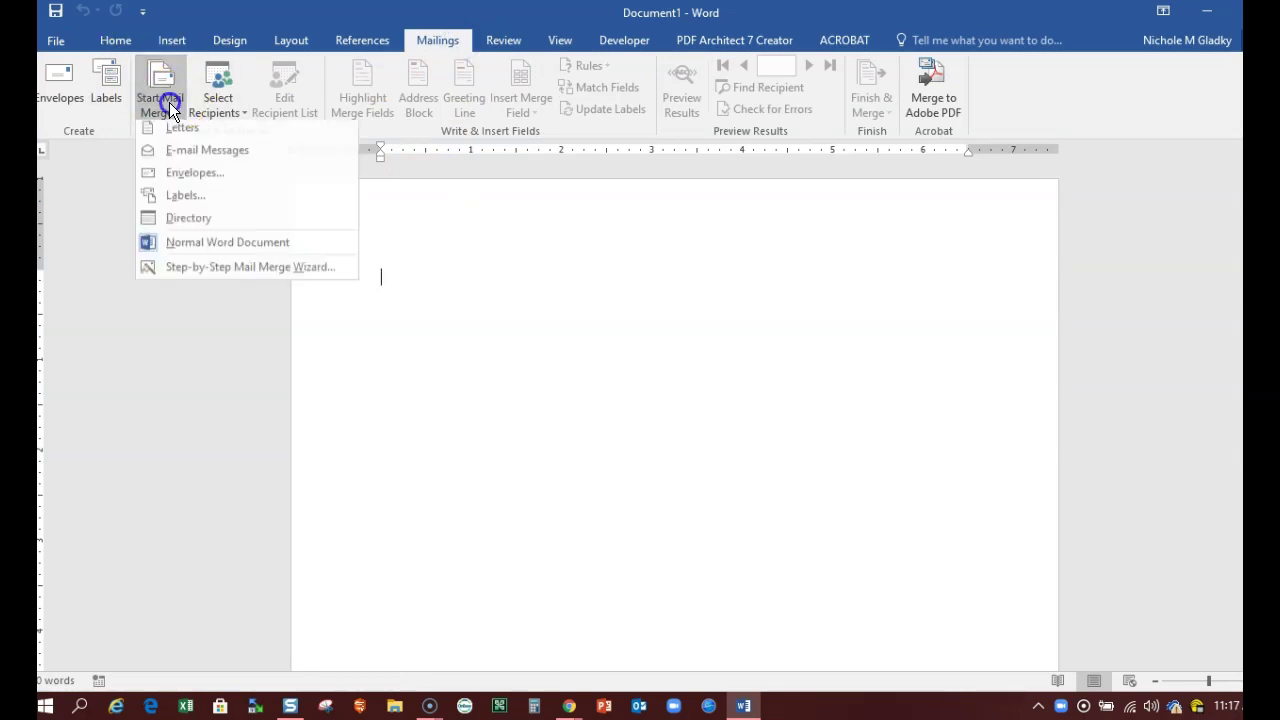
{"action": "left_click", "coordinate": [174, 197]}
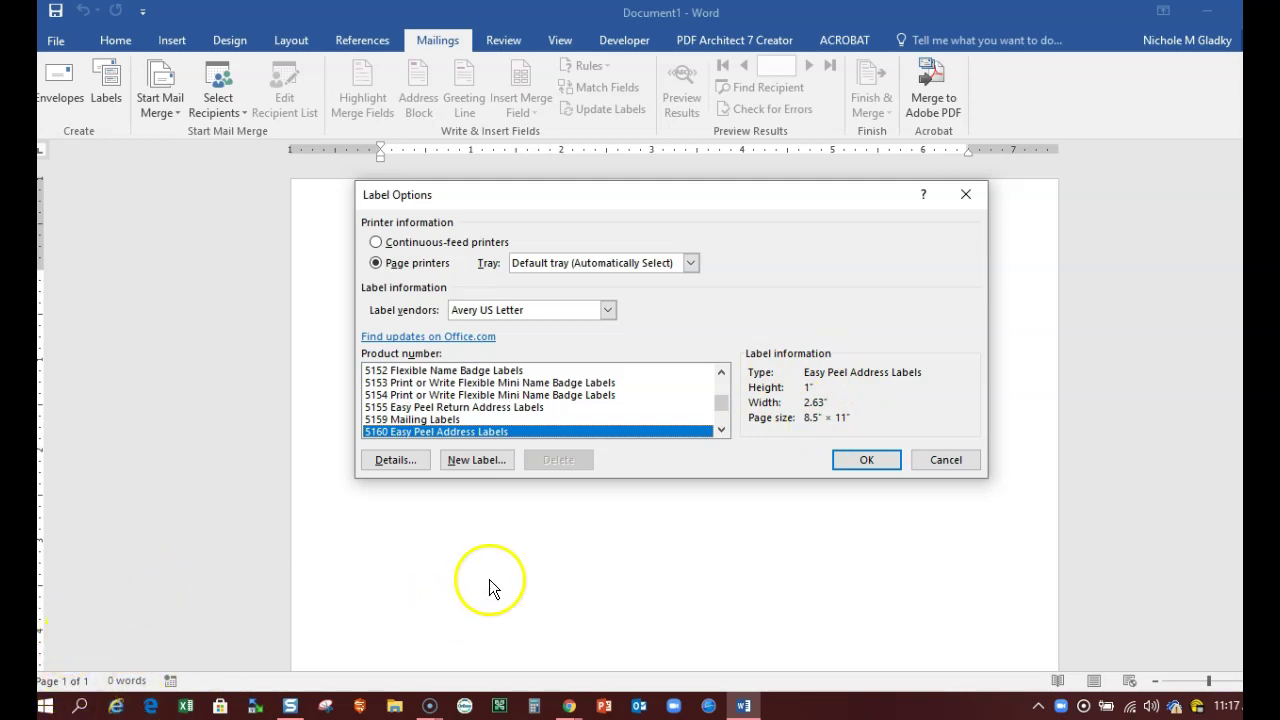
Set the label type to Avery US Letter 5164 Shipping Labels
{"action": "left_click", "coordinate": [721, 431]}
{"action": "left_click", "coordinate": [721, 431]}
{"action": "left_click", "coordinate": [721, 431]}
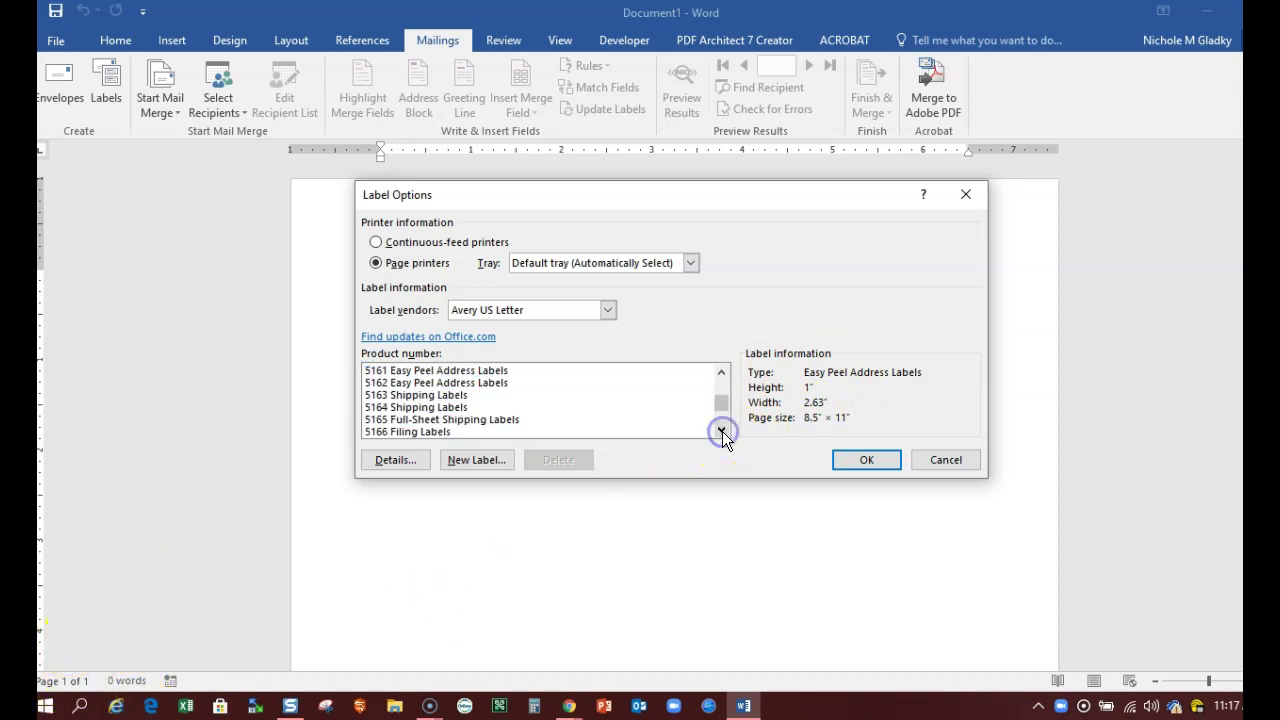
{"action": "left_click", "coordinate": [425, 407]}
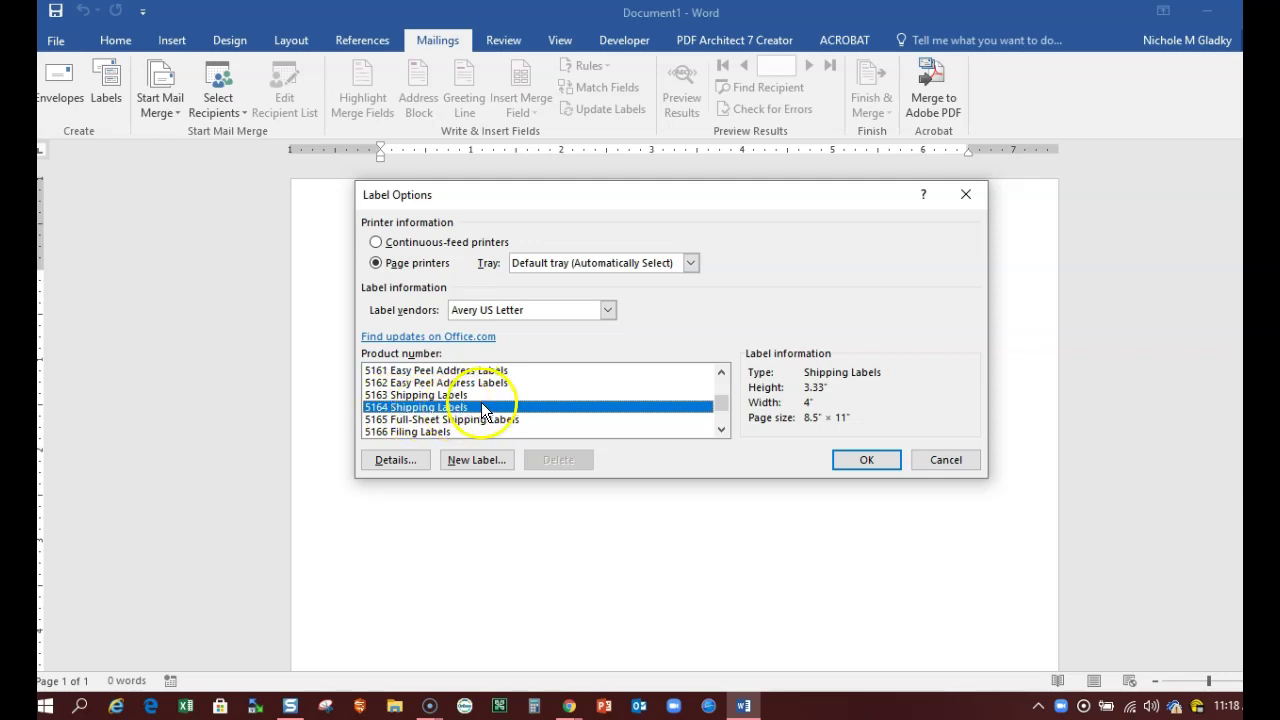
{"action": "left_click", "coordinate": [864, 461]}
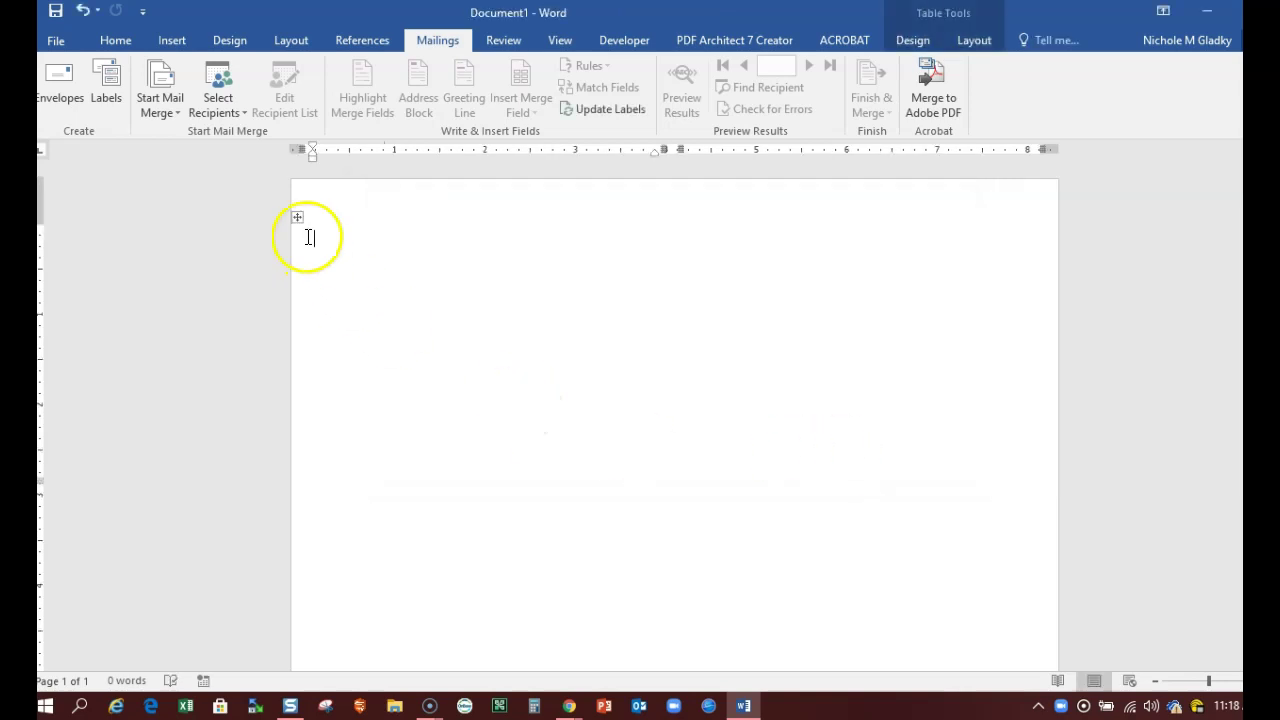
Use the existing list Book1.xlsx from the Desktop's mail merge folder as recipients, choosing Sheet1$ with first-row column headers
{"action": "left_click", "coordinate": [201, 111]}
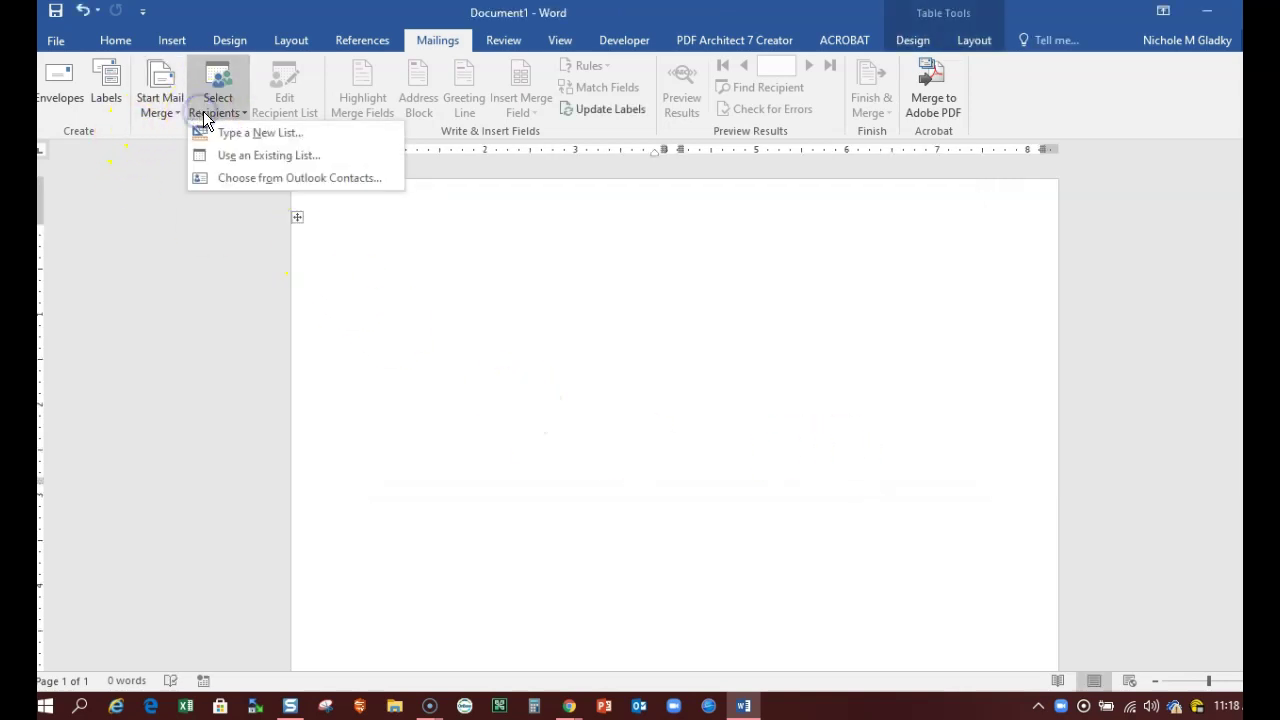
{"action": "left_click", "coordinate": [272, 157]}
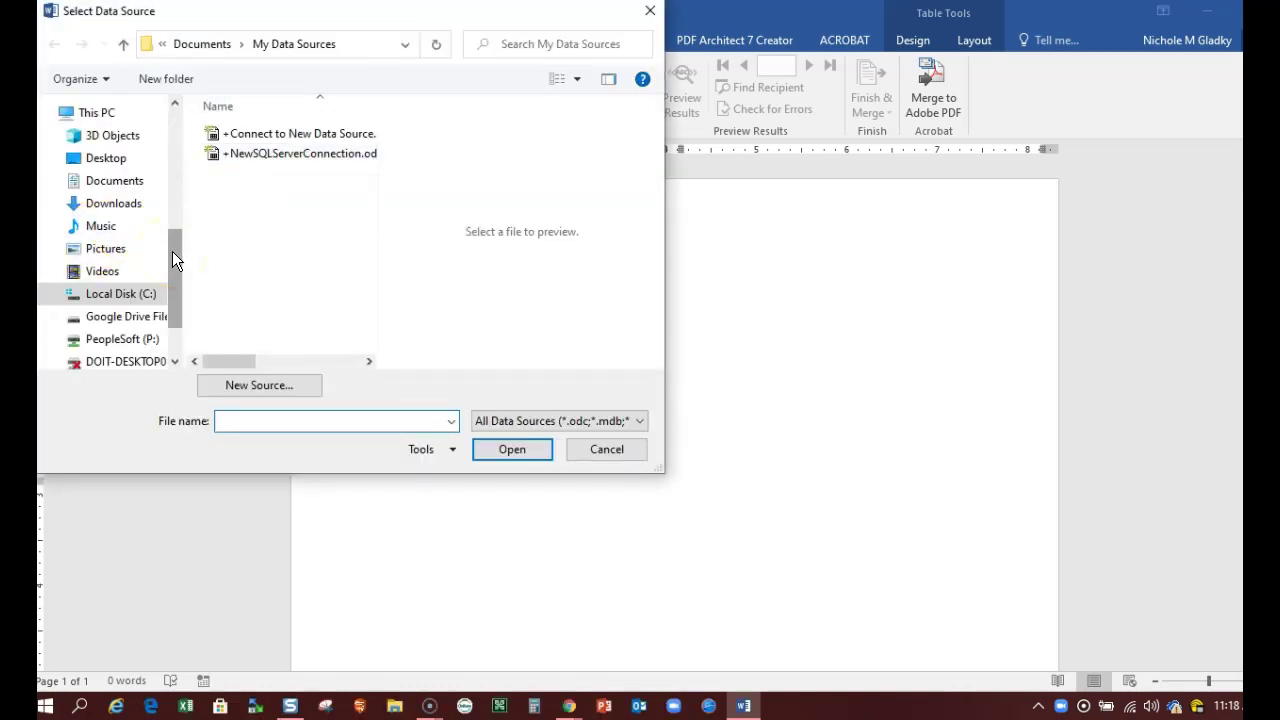
{"action": "left_click_drag", "start_coordinate": [172, 251], "coordinate": [172, 120]}
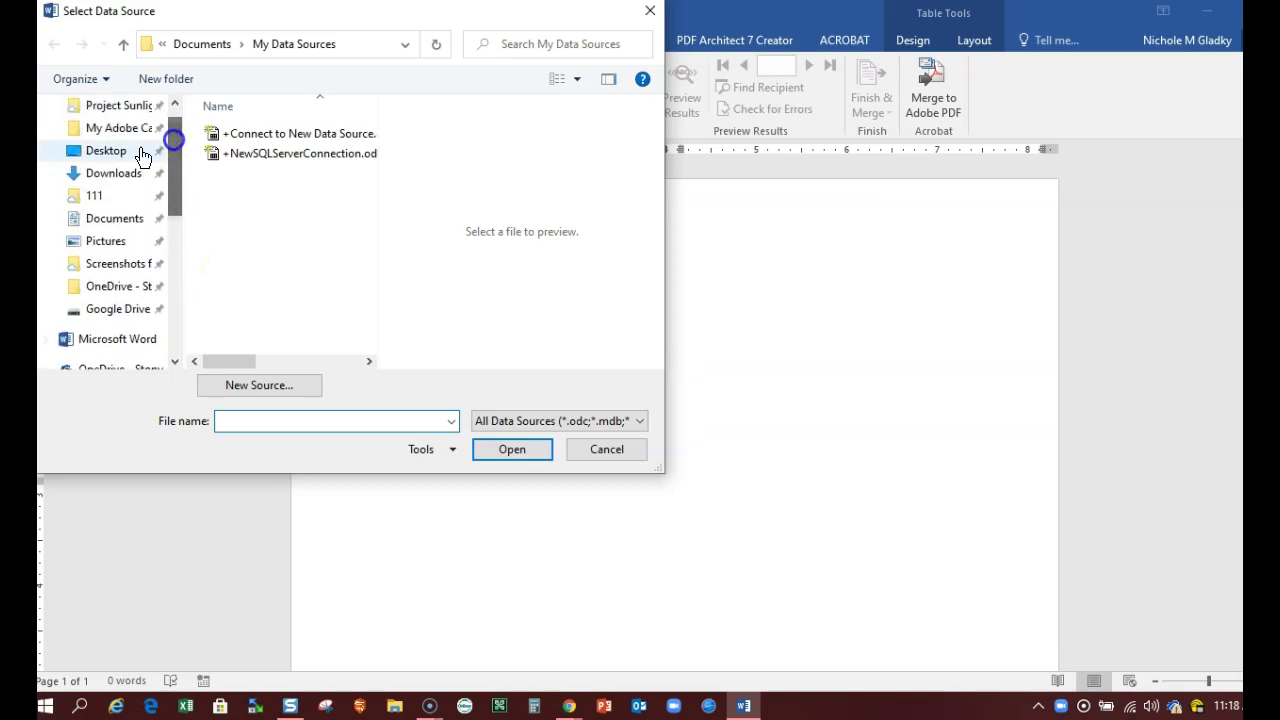
{"action": "left_click", "coordinate": [150, 152]}
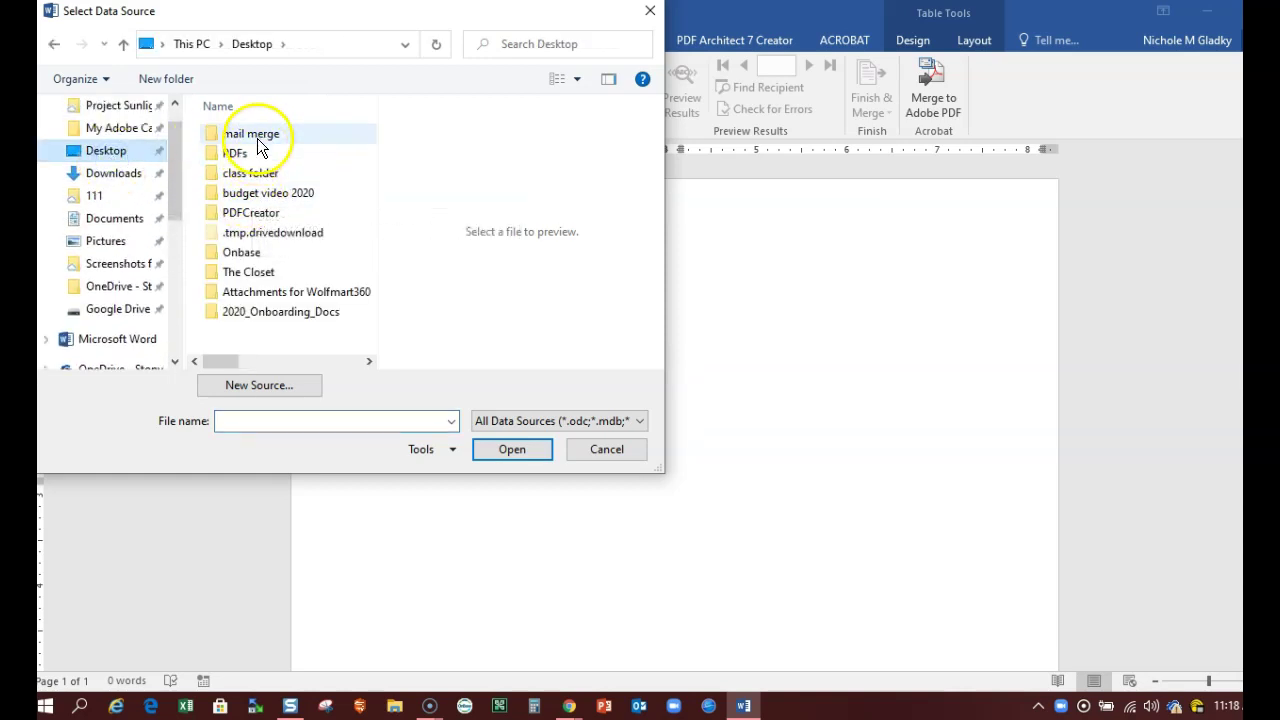
{"action": "double_click", "coordinate": [256, 136]}
{"action": "left_click", "coordinate": [252, 134]}
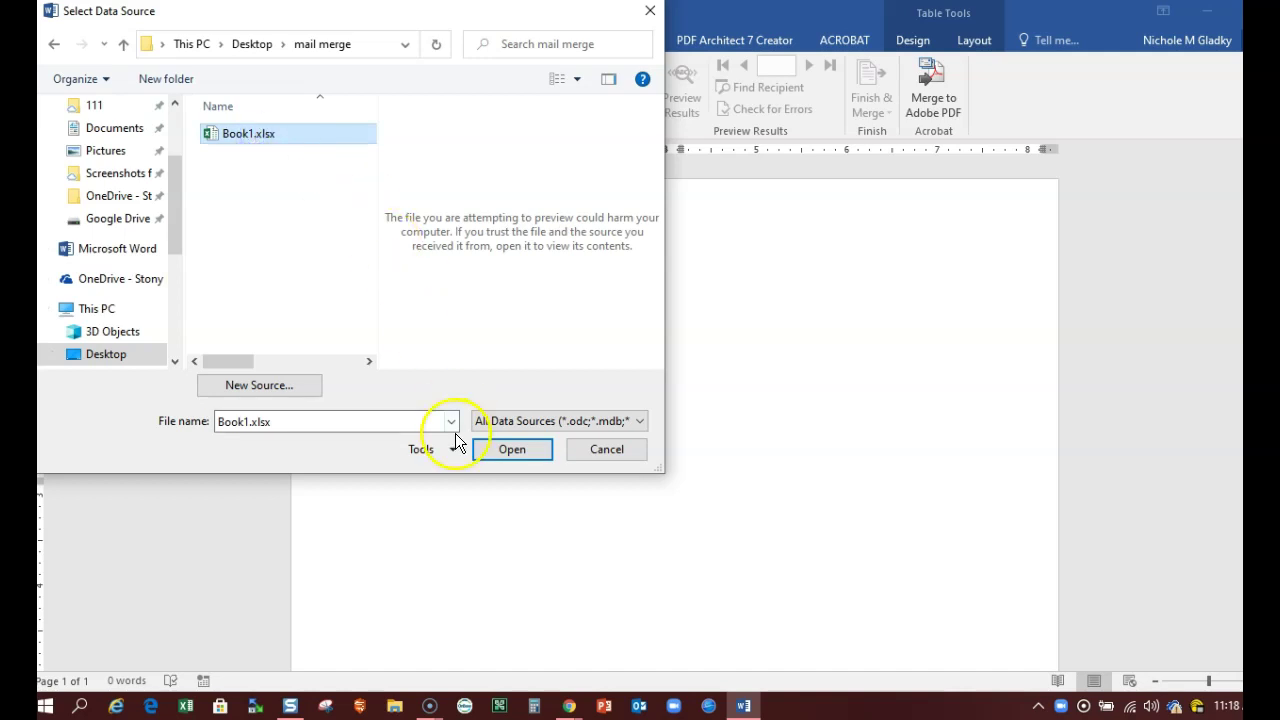
{"action": "left_click", "coordinate": [492, 450]}
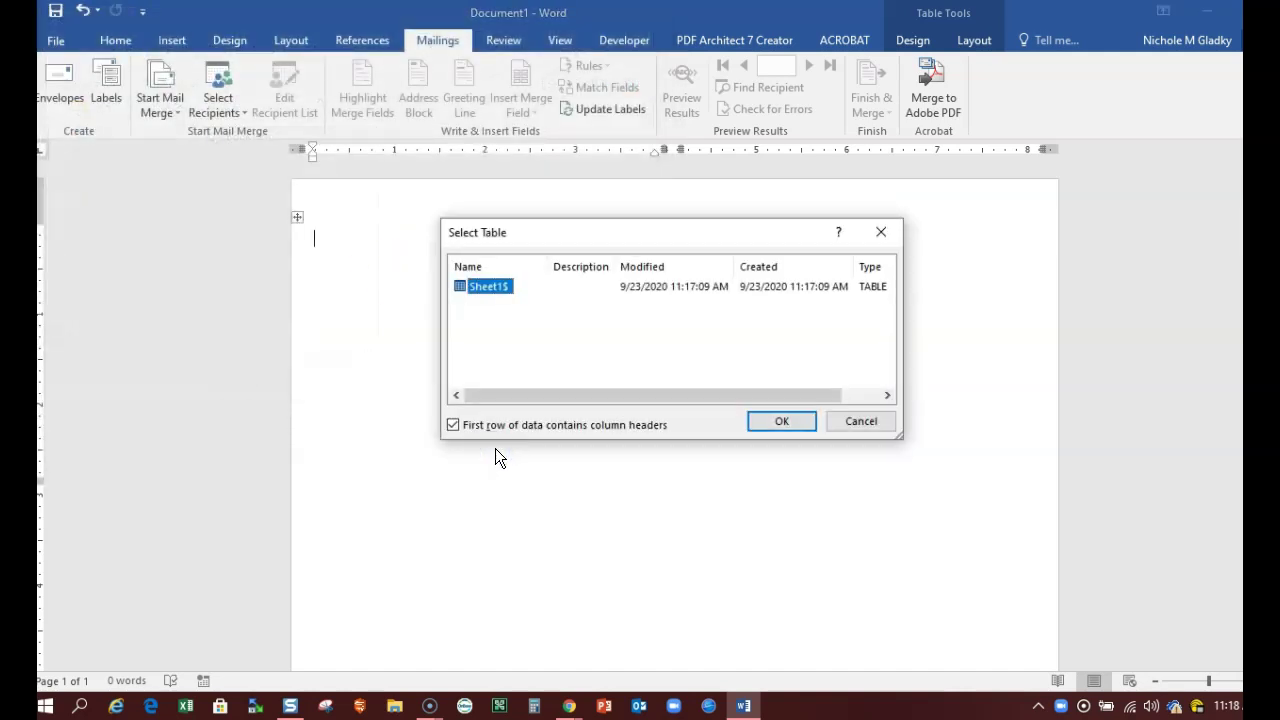
{"action": "left_click", "coordinate": [770, 421]}
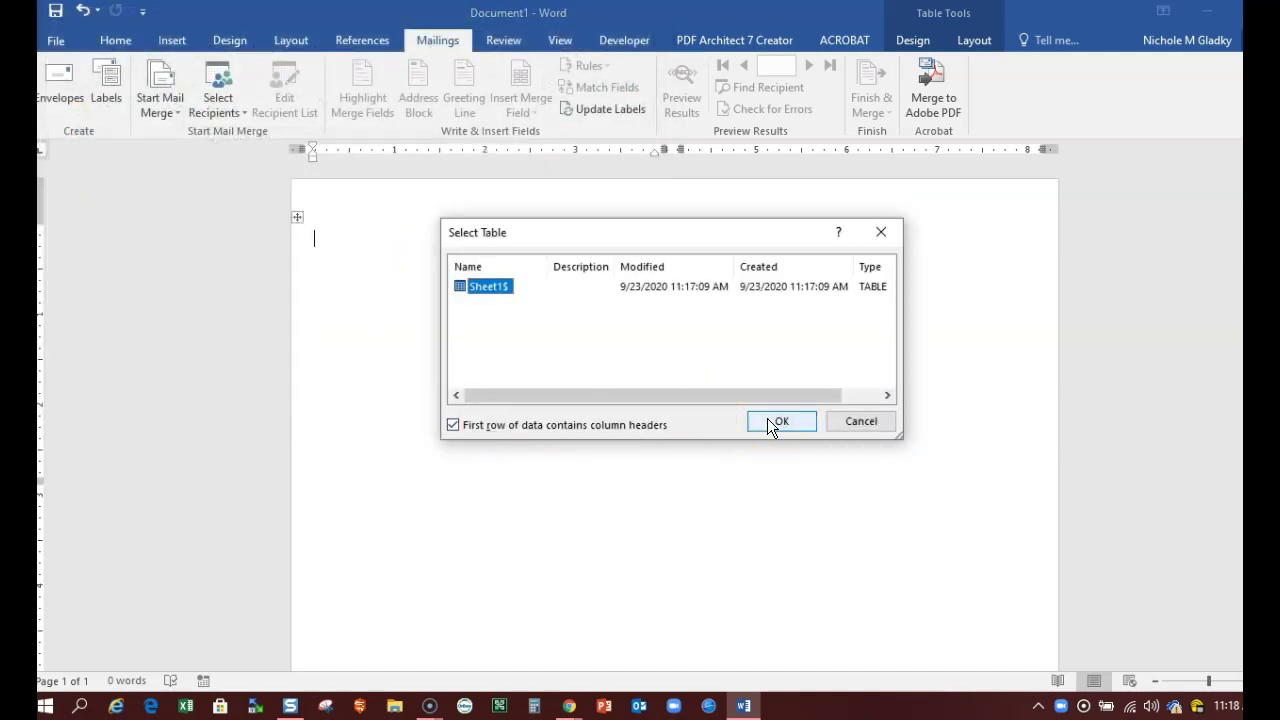
{"action": "left_click", "coordinate": [772, 422]}
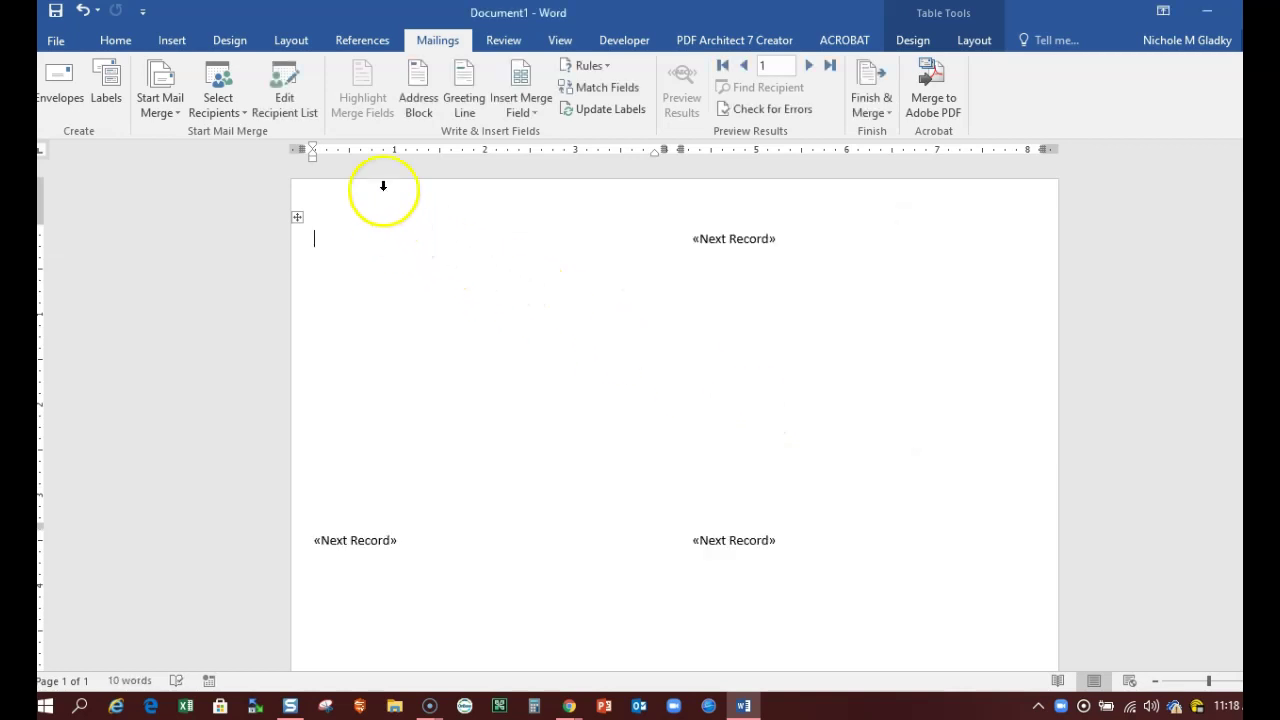
Insert the Seawolf, Name and Last merge fields on separate lines in the first label, and briefly preview the results
{"action": "left_click", "coordinate": [525, 115]}
{"action": "left_click", "coordinate": [530, 176]}
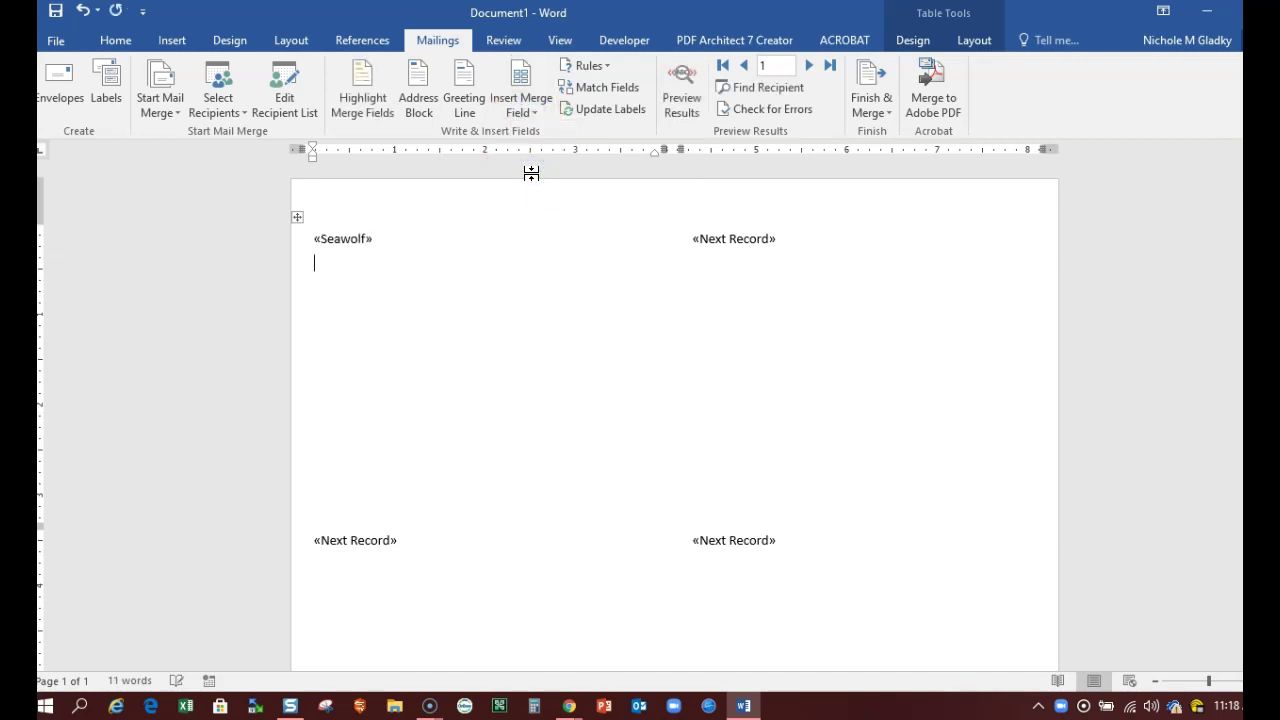
{"action": "left_click", "coordinate": [522, 110]}
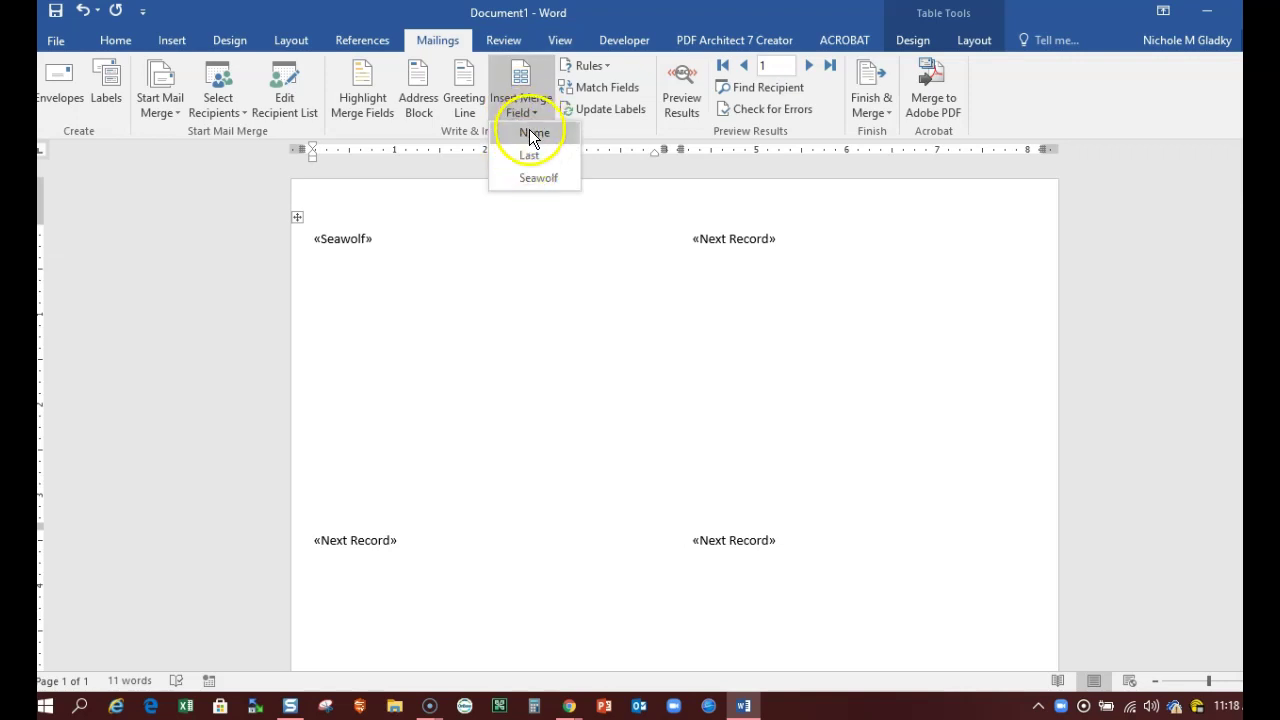
{"action": "left_click", "coordinate": [530, 132]}
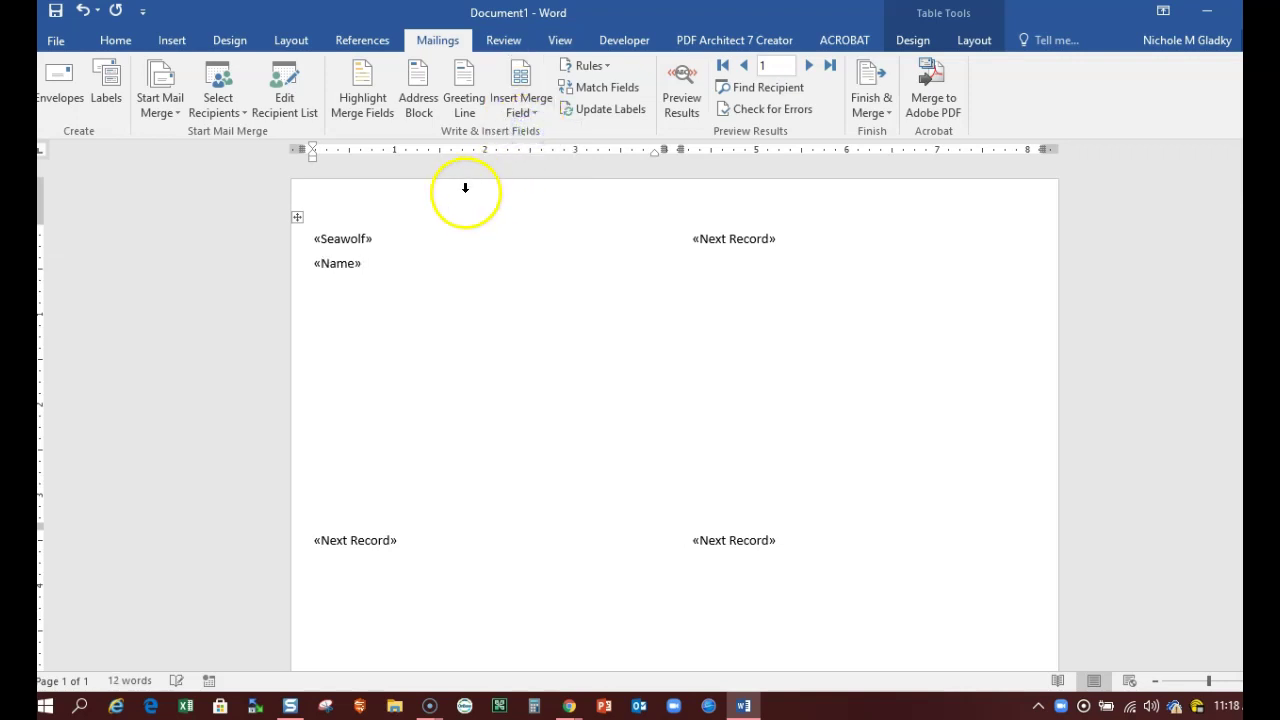
{"action": "left_click", "coordinate": [522, 112]}
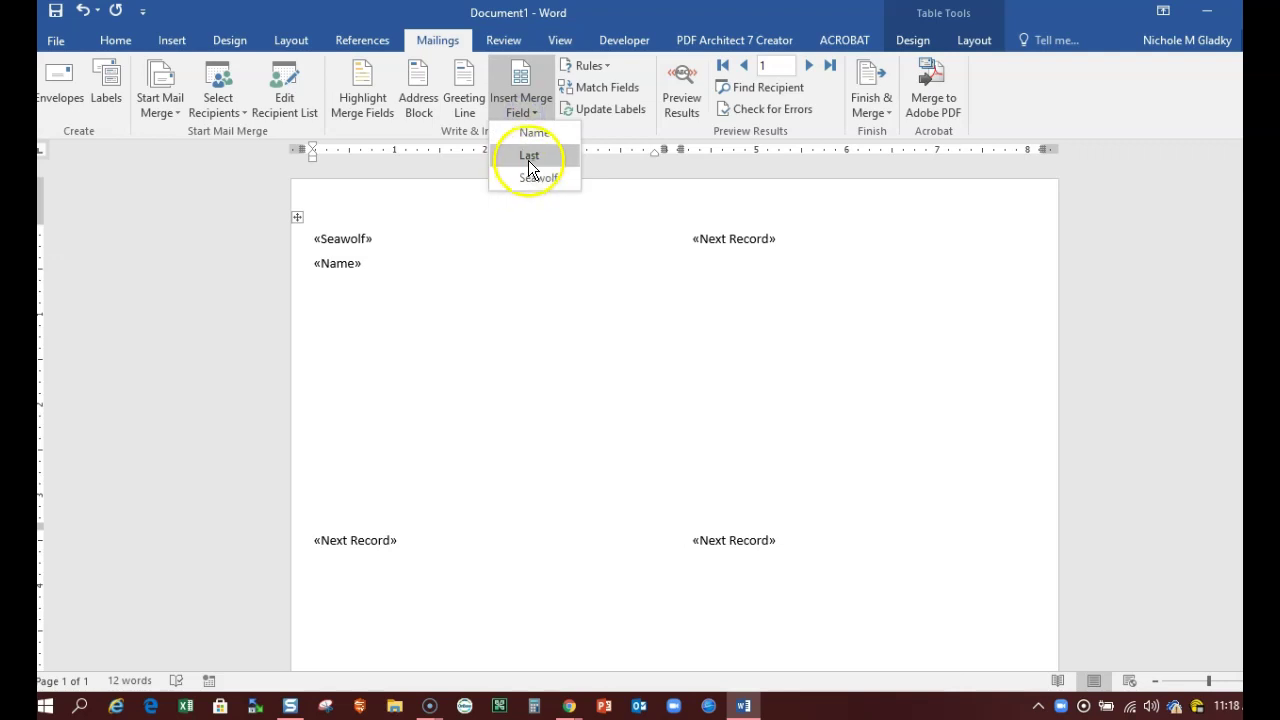
{"action": "left_click", "coordinate": [529, 157]}
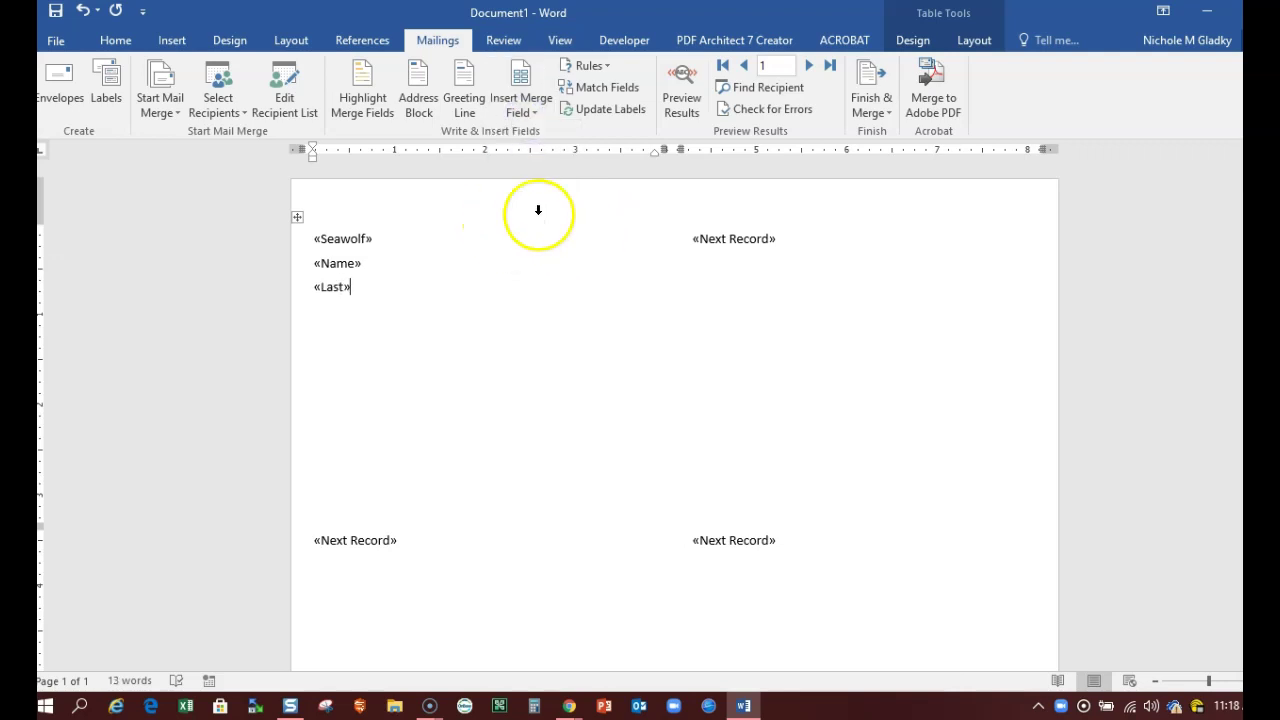
{"action": "left_click", "coordinate": [697, 93]}
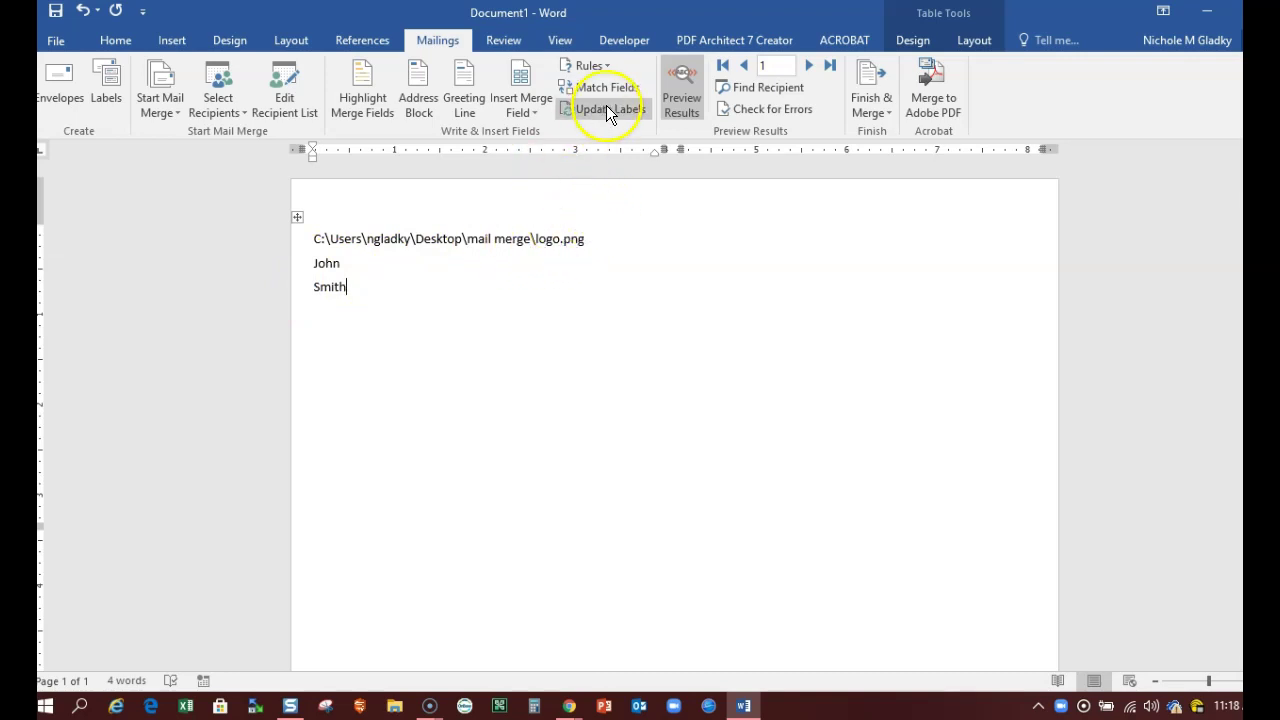
{"action": "left_click", "coordinate": [684, 95]}
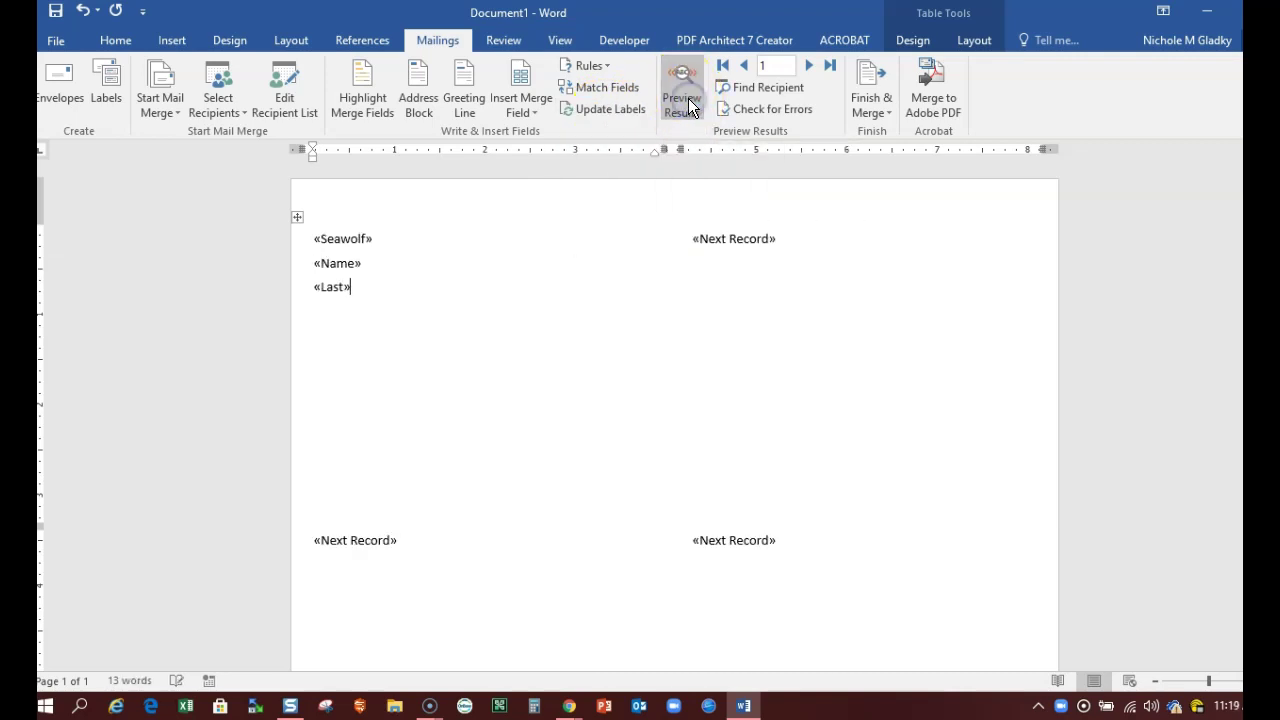
Change the Seawolf field to an IncludePicture field with the full path to logo.png in the Desktop's mail merge folder
{"action": "right_click", "coordinate": [342, 242]}
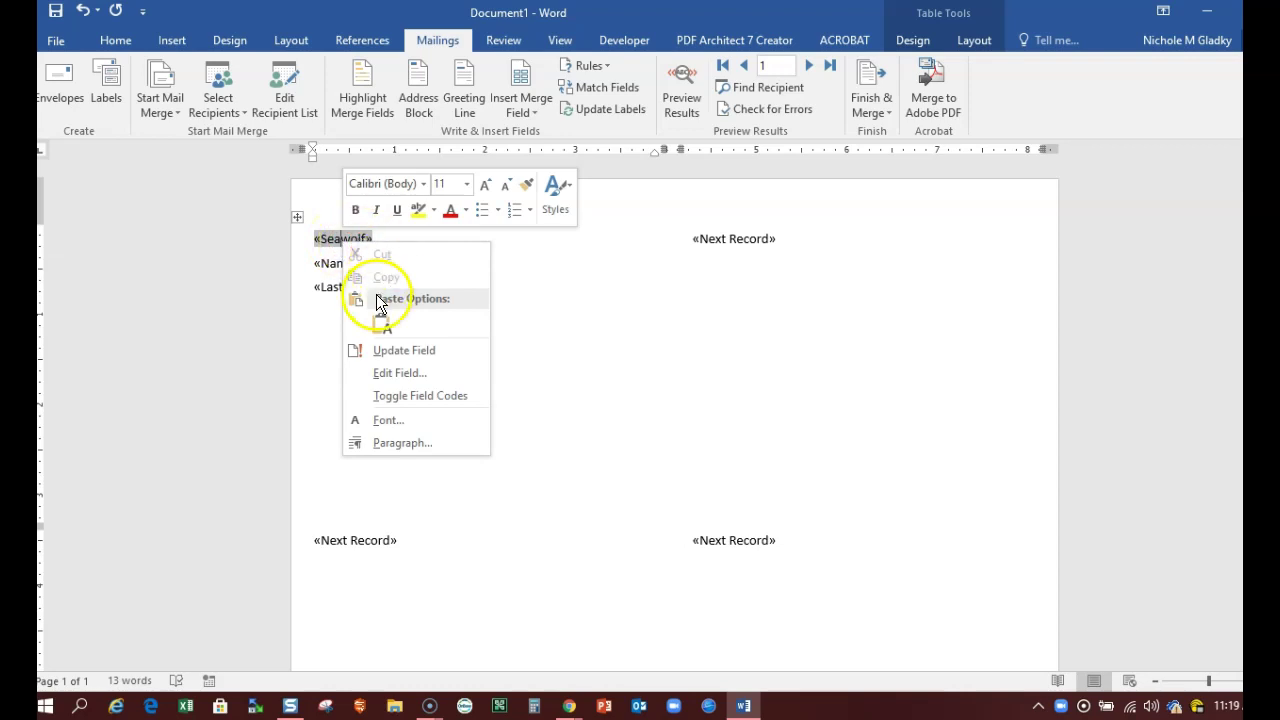
{"action": "left_click", "coordinate": [387, 372]}
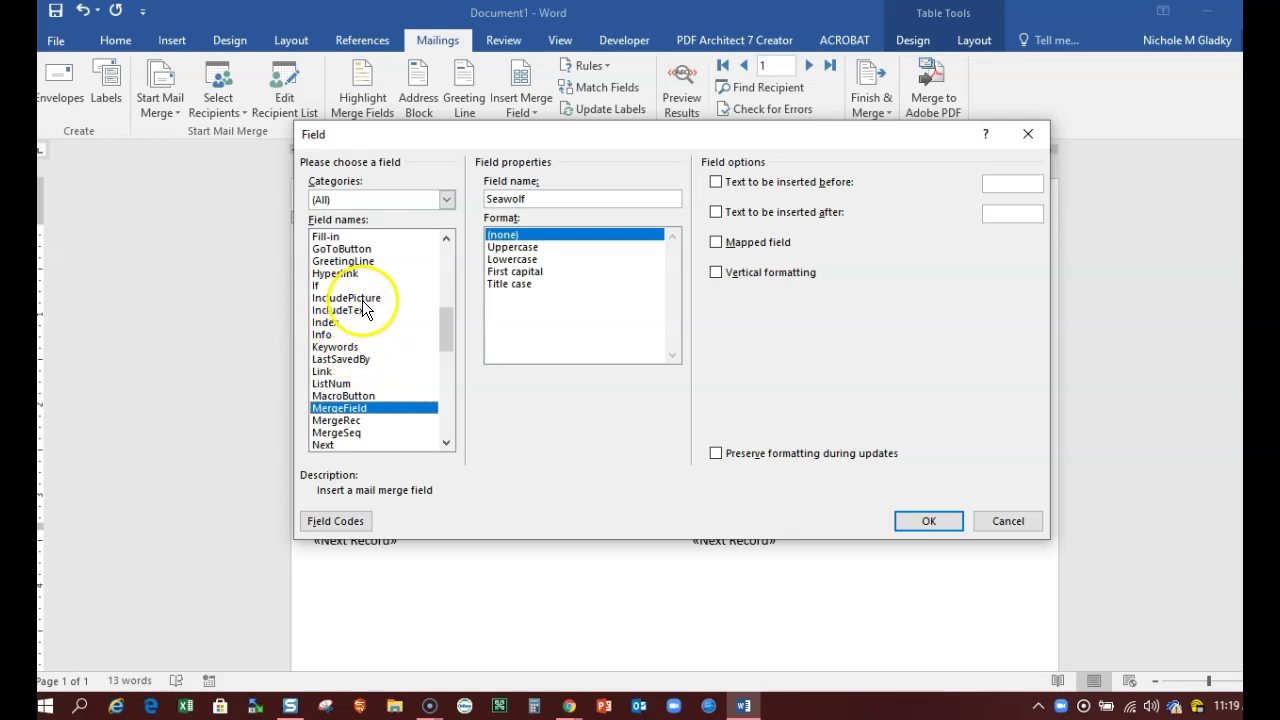
{"action": "left_click", "coordinate": [348, 298]}
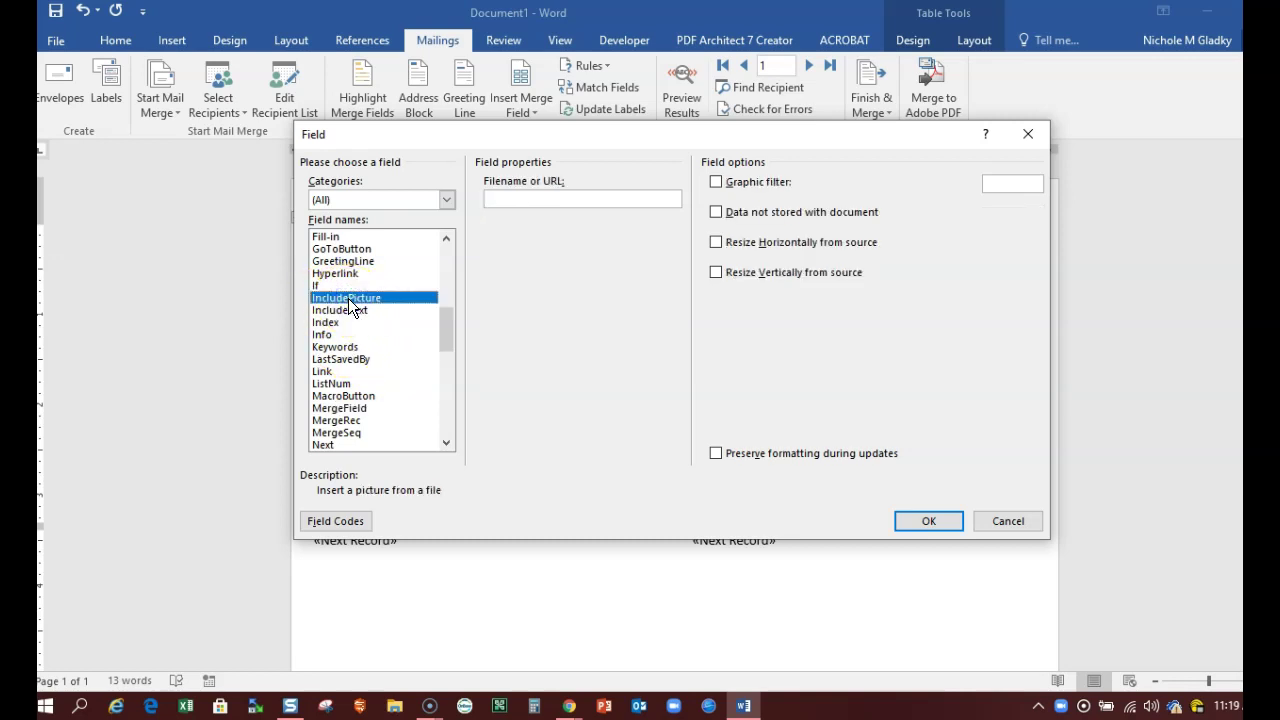
{"action": "left_click", "coordinate": [504, 201]}
{"action": "type", "text": "C:\\Users\\ngladky\\Desktop\\mail merge"}
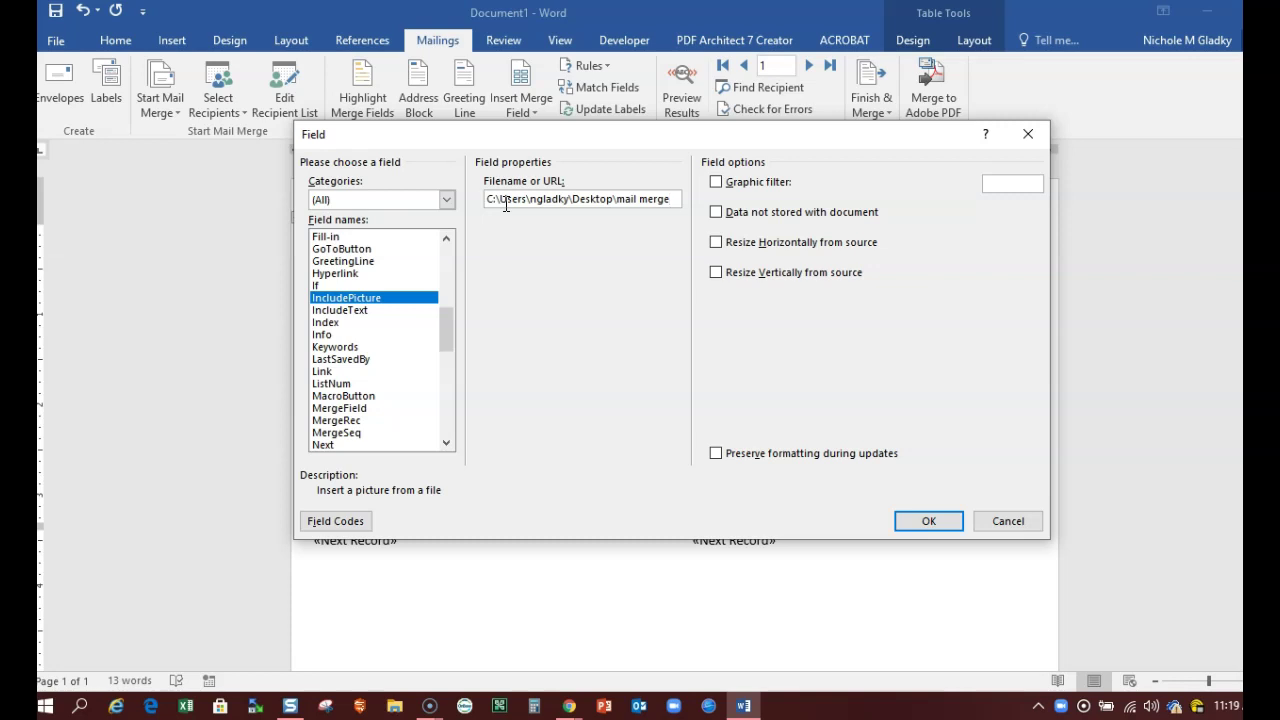
{"action": "type", "text": "\\log"}
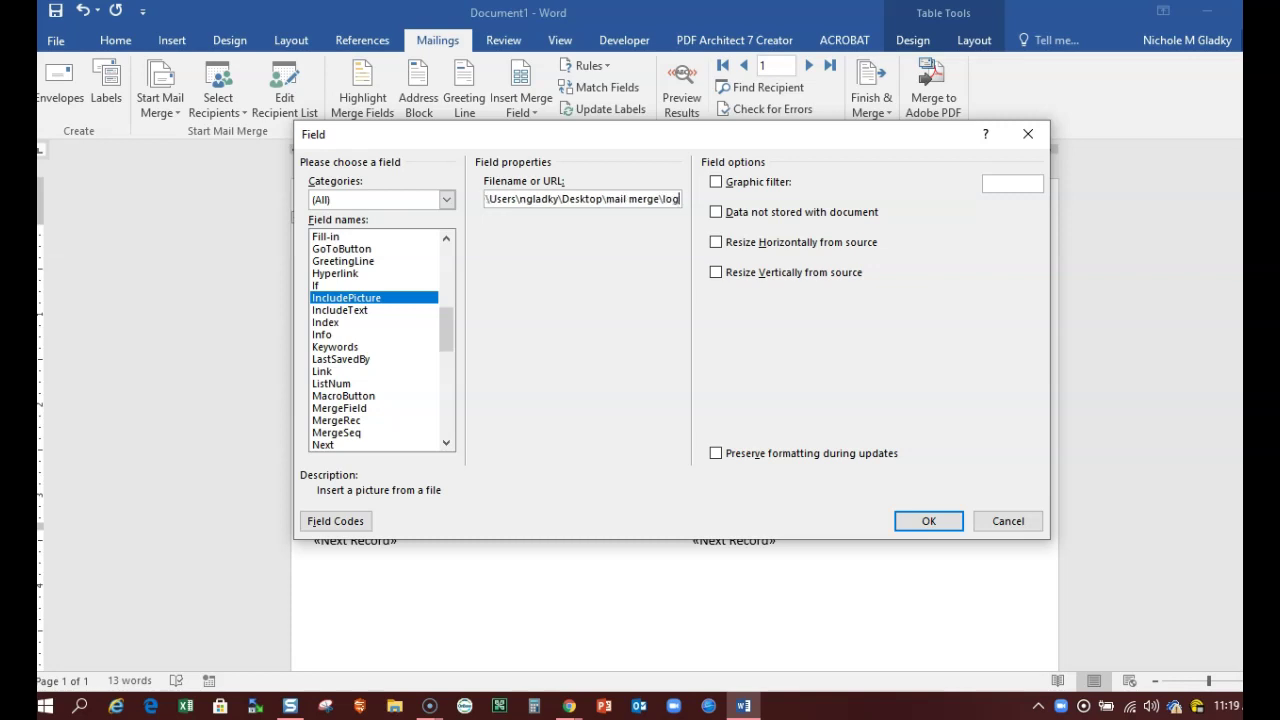
{"action": "type", "text": "o.png"}
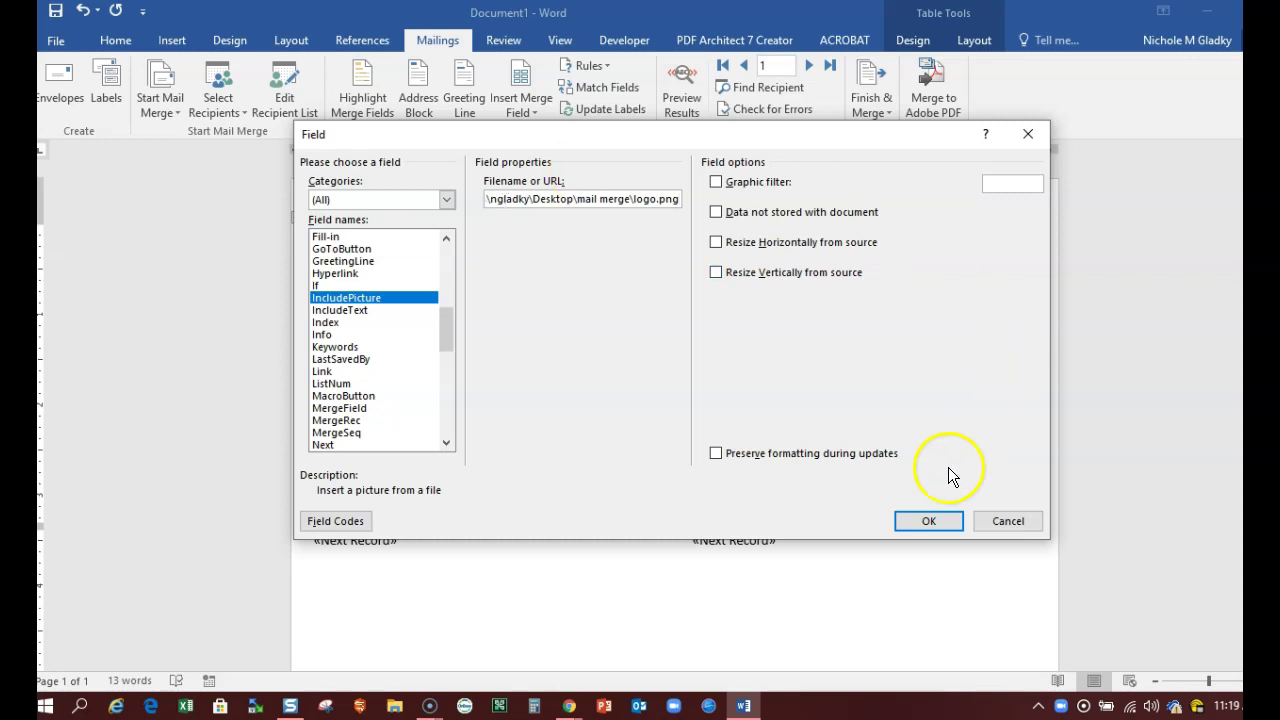
{"action": "left_click", "coordinate": [924, 520]}
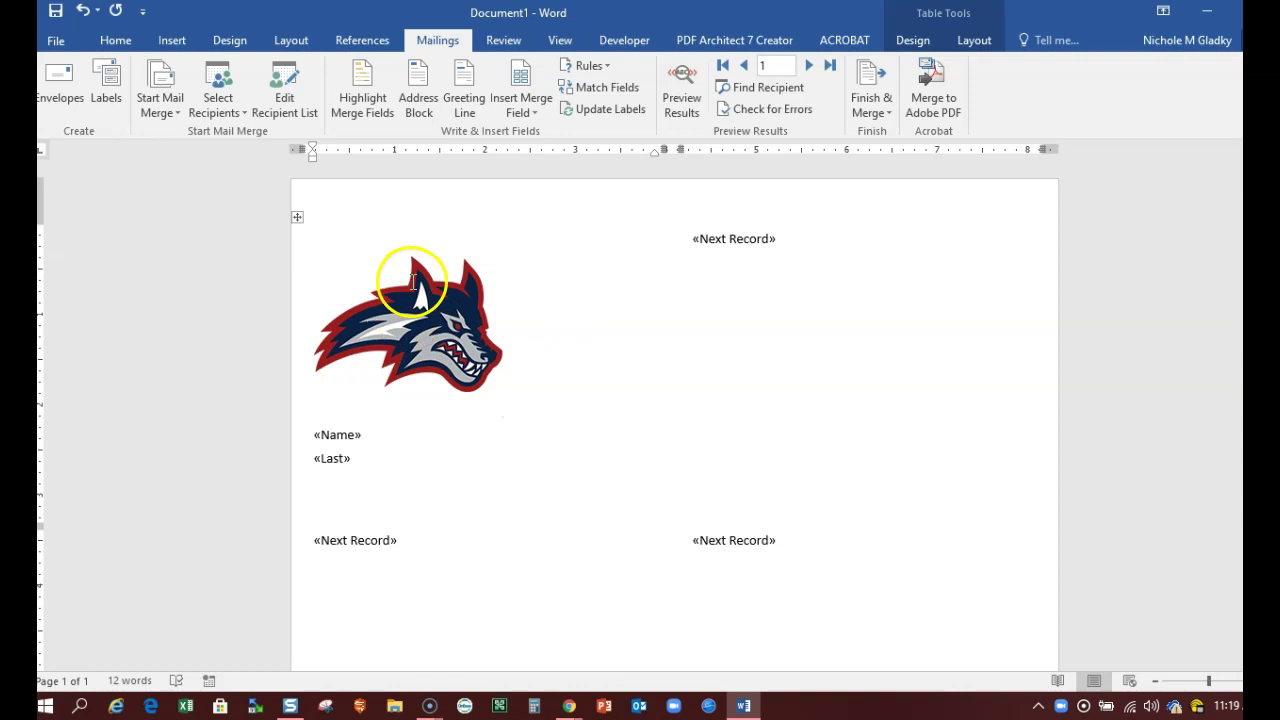
Update all labels to match the first label's layout and preview the merged results
{"action": "left_click", "coordinate": [598, 107]}
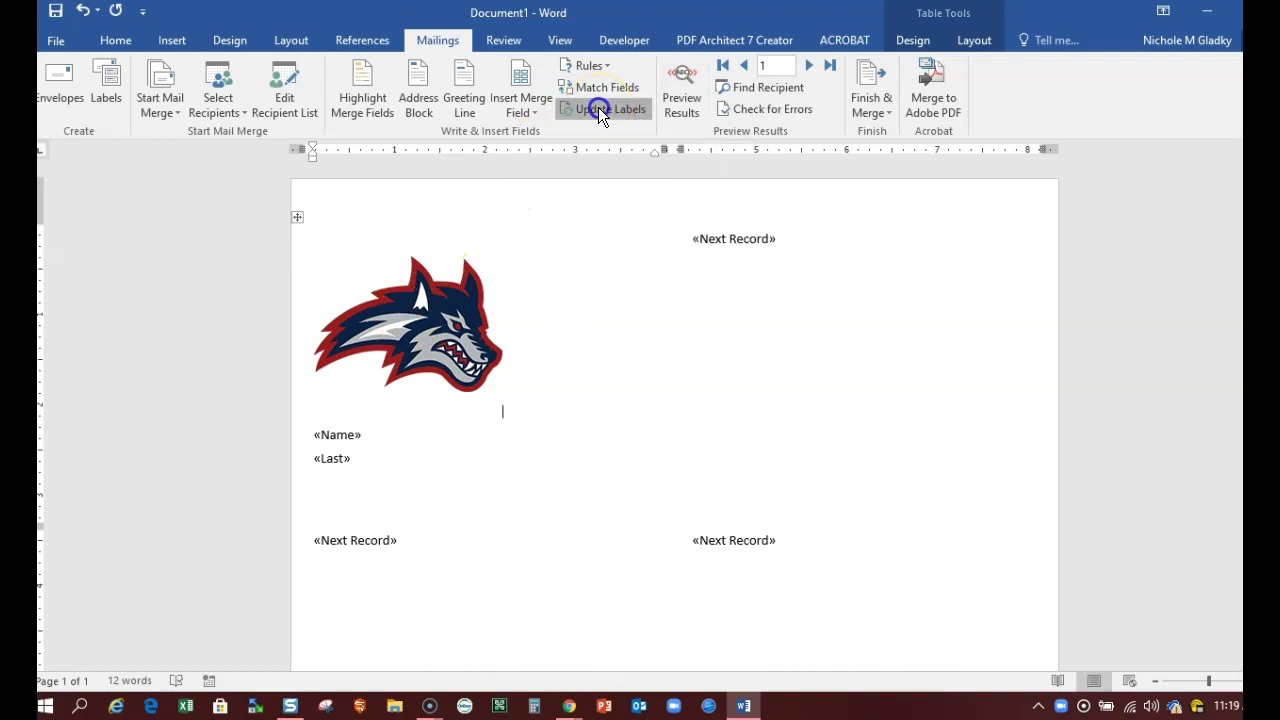
{"action": "left_click", "coordinate": [681, 88]}
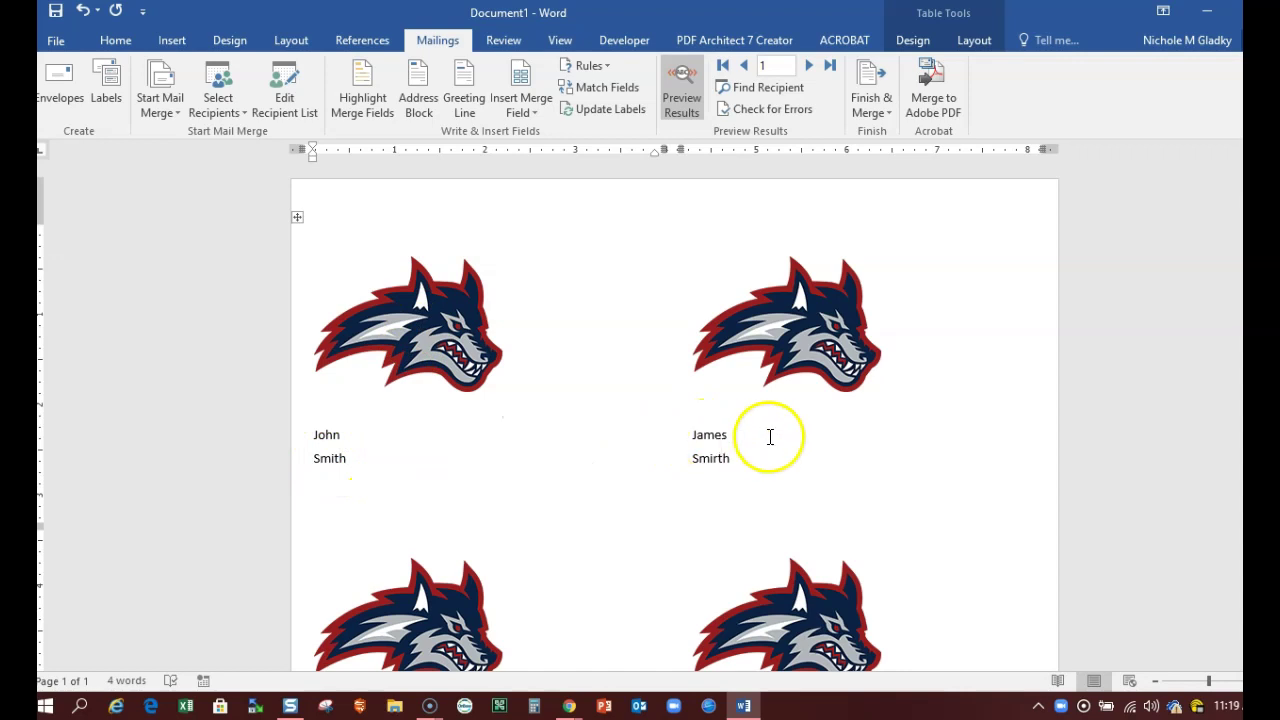
Finish the merge by choosing to print the merged label documents
{"action": "left_click", "coordinate": [860, 97]}
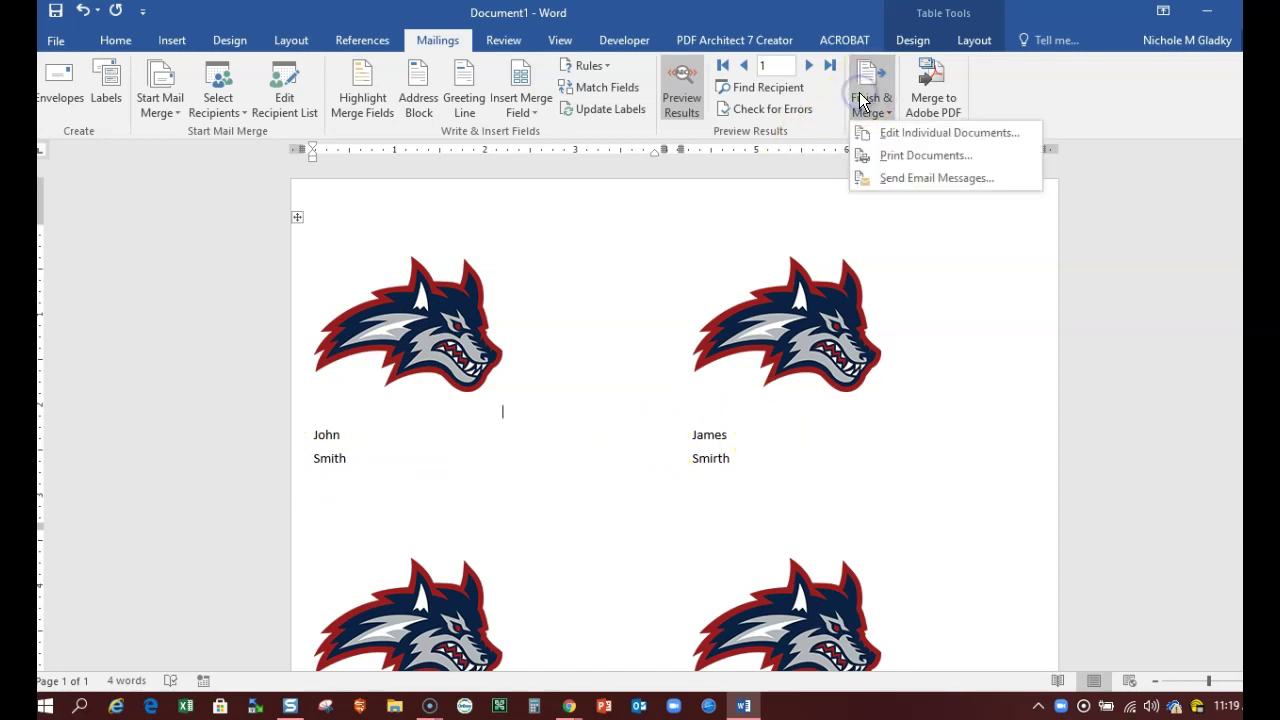
{"action": "left_click", "coordinate": [907, 155]}
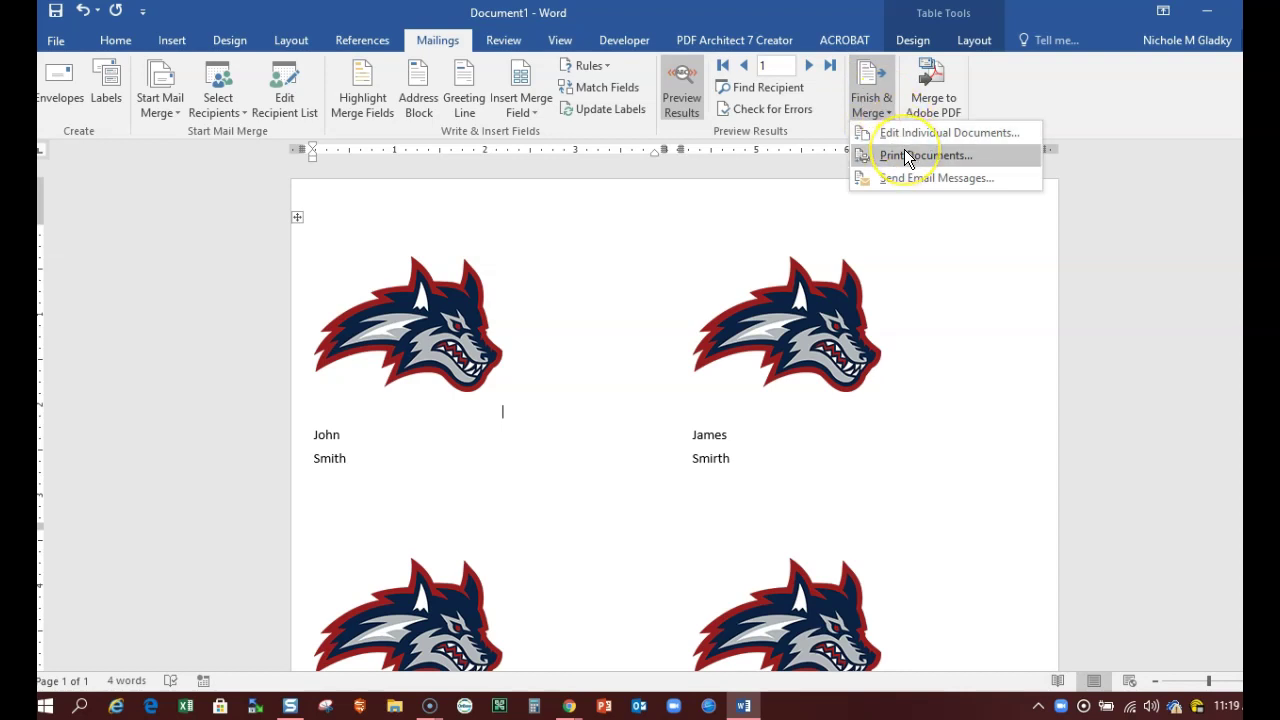